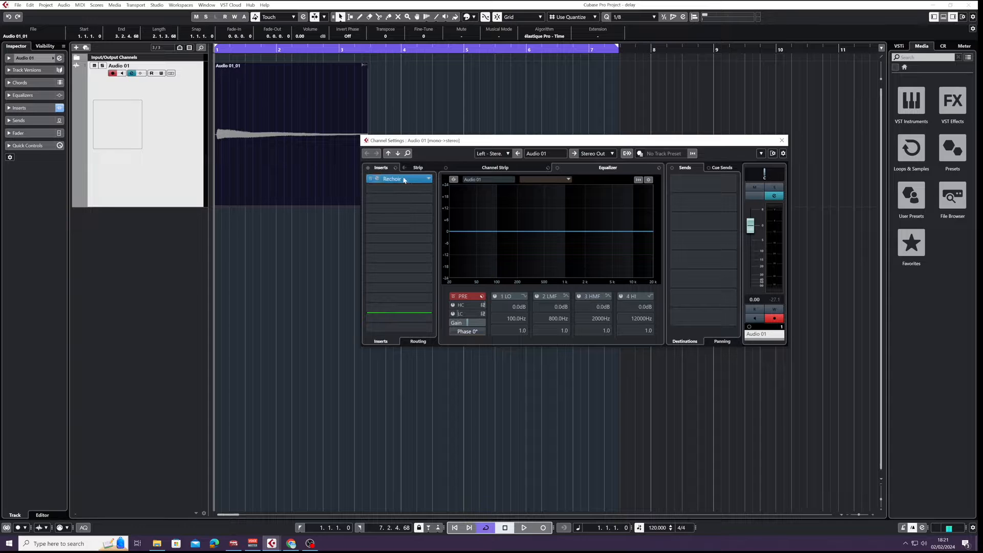
# Open the Rechoir plug-in inserted on Audio 01, turn its pitch Scale down, and close the plug-in window.
pyautogui.click(376, 180)
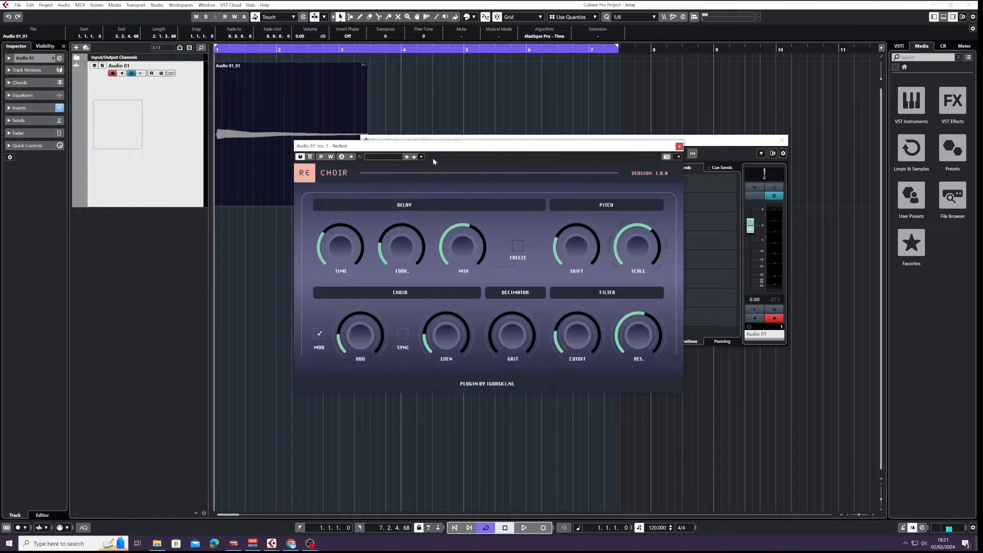
pyautogui.moveTo(439, 146); pyautogui.dragTo(473, 170)
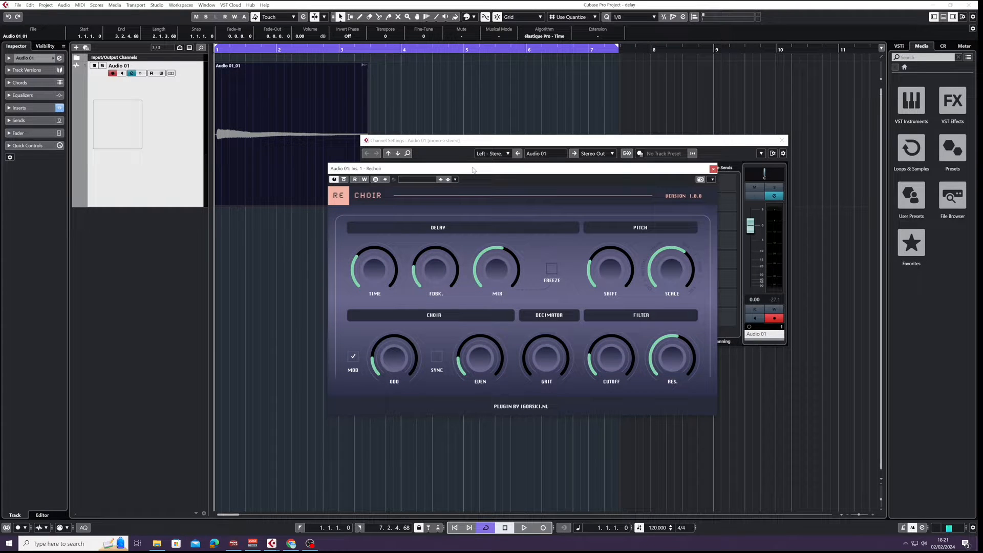
pyautogui.moveTo(671, 270); pyautogui.dragTo(652, 318)
pyautogui.click(714, 169)
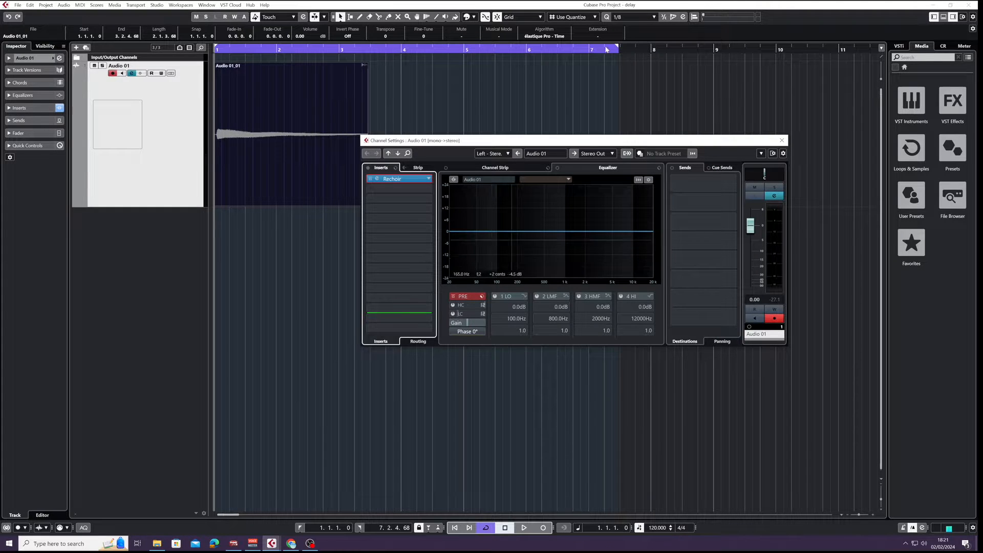
# Switch to Chrome, close the Valhalla Super Massive page, view the Rechoir download page, and minimize the browser.
pyautogui.click(290, 543)
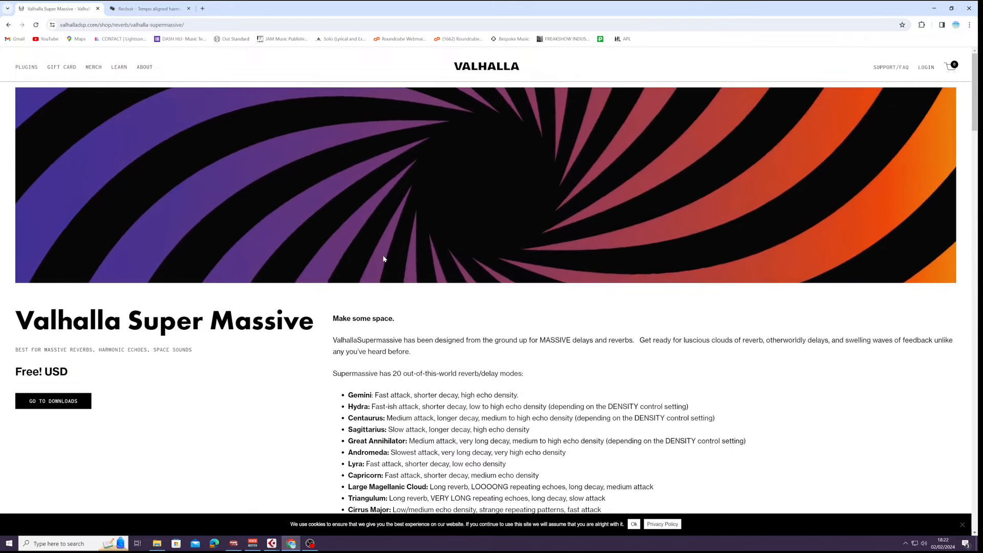
pyautogui.click(98, 9)
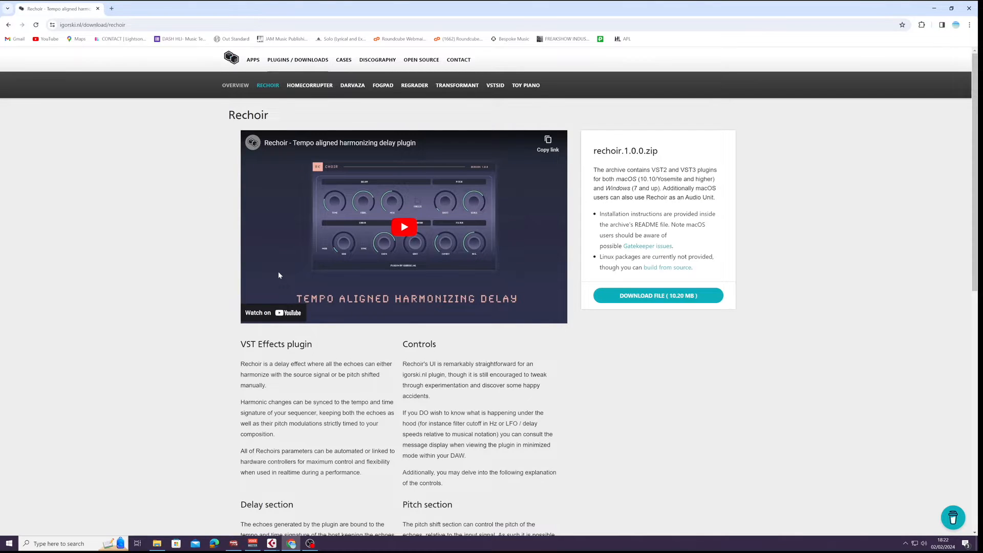
pyautogui.click(930, 10)
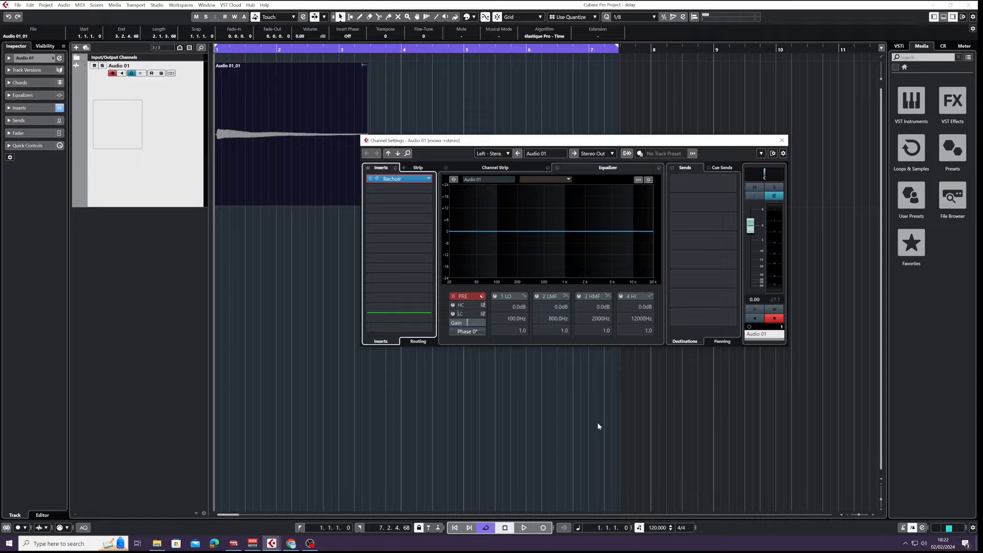
# Switch to File Explorer and copy the Rechoir plug-in file from the VST3 folder of the rechoir_Win64 archive.
pyautogui.click(157, 543)
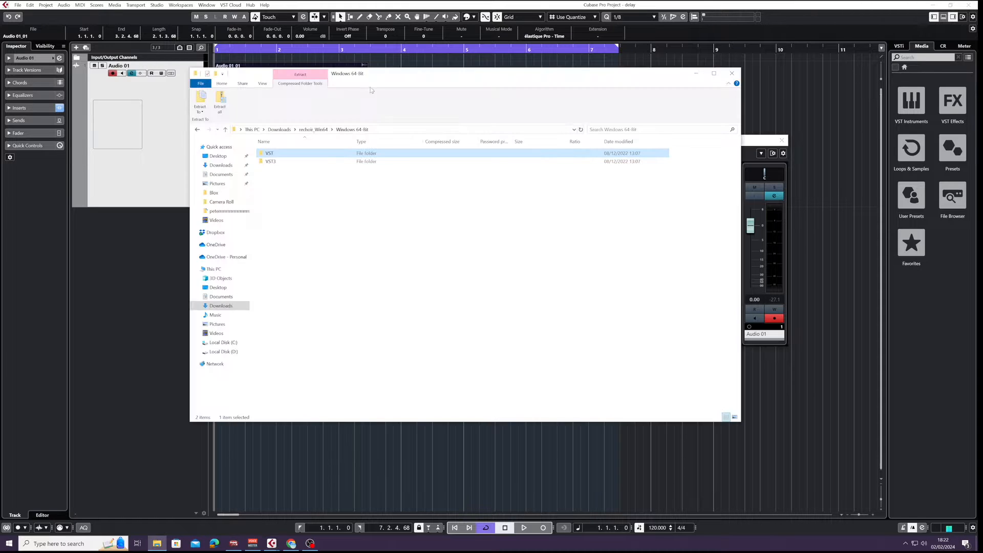
pyautogui.moveTo(407, 73); pyautogui.dragTo(526, 166)
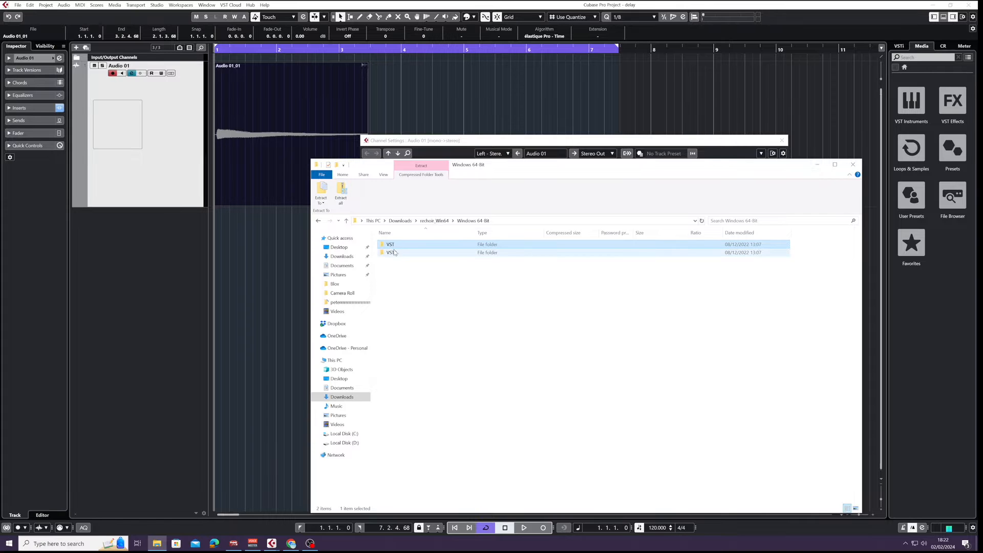
pyautogui.doubleClick(392, 252)
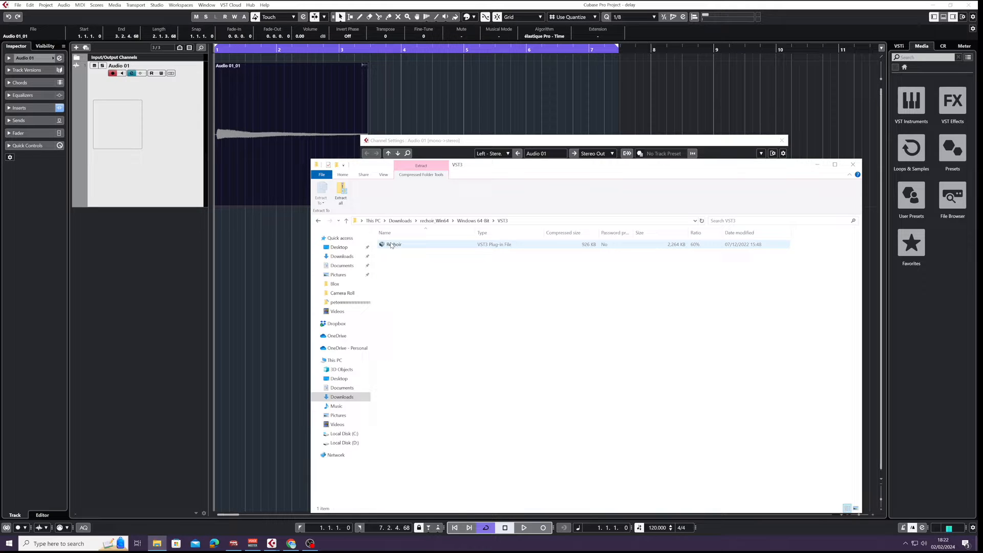
pyautogui.rightClick(391, 244)
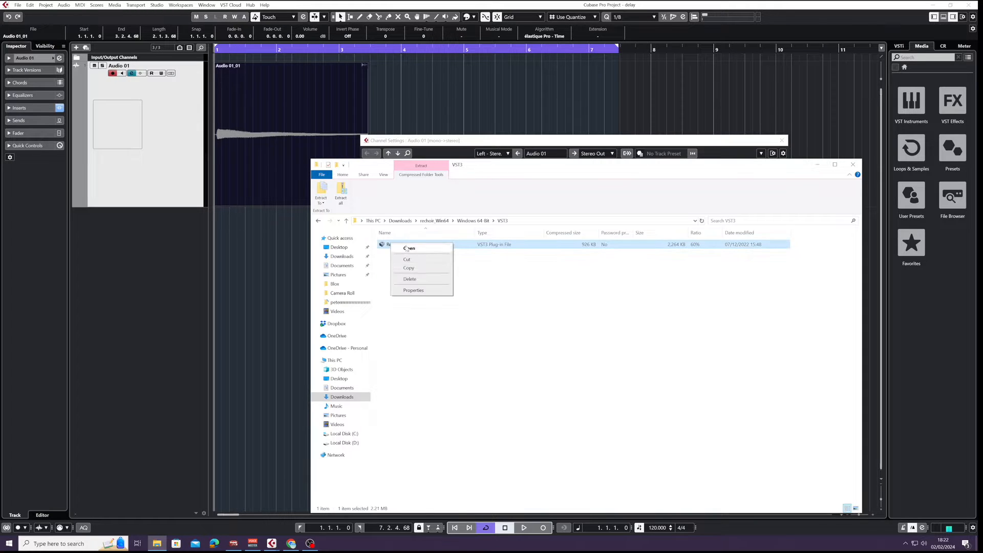
pyautogui.click(422, 270)
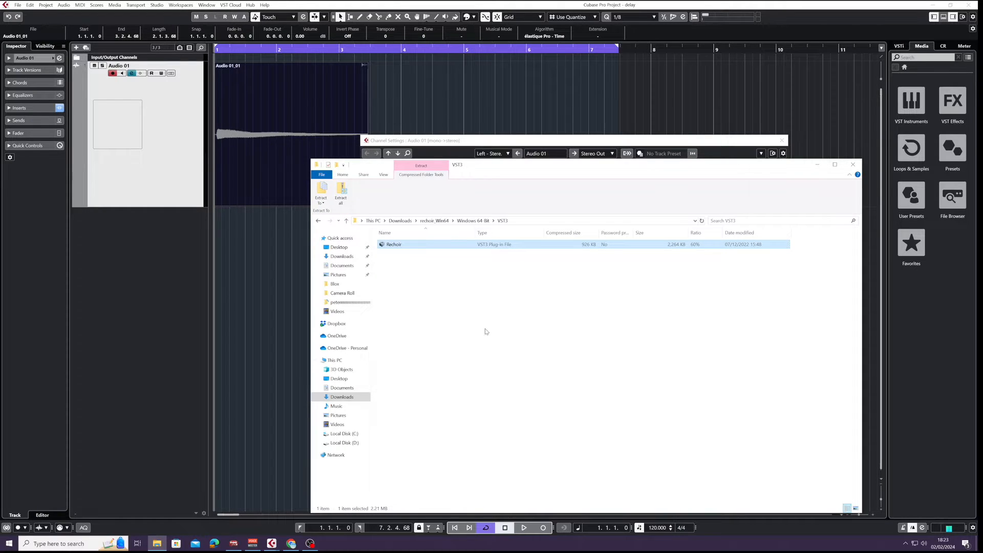
# Look in the VST folder of the Windows 64-Bit archive for the VST2 version of Rechoir, and close File Explorer.
pyautogui.click(347, 221)
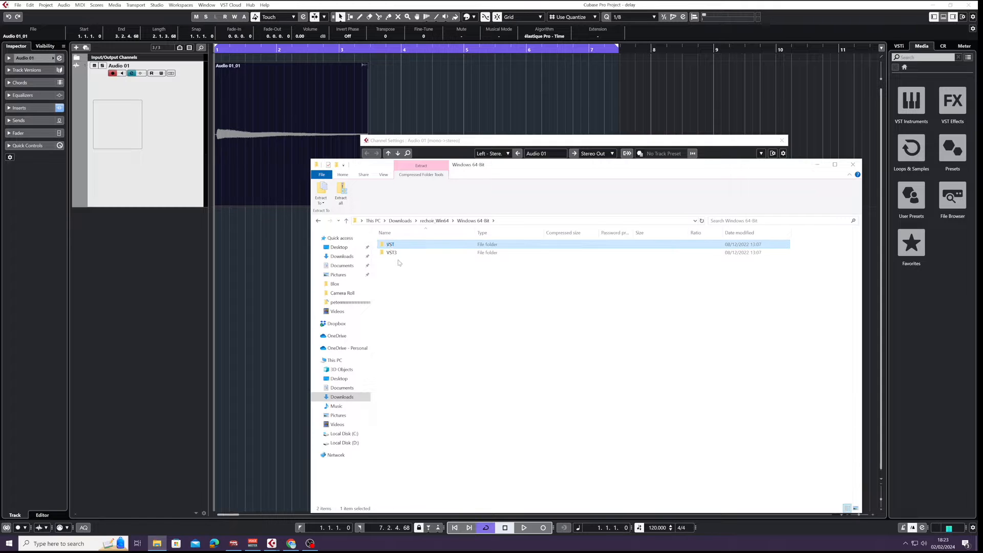
pyautogui.doubleClick(391, 244)
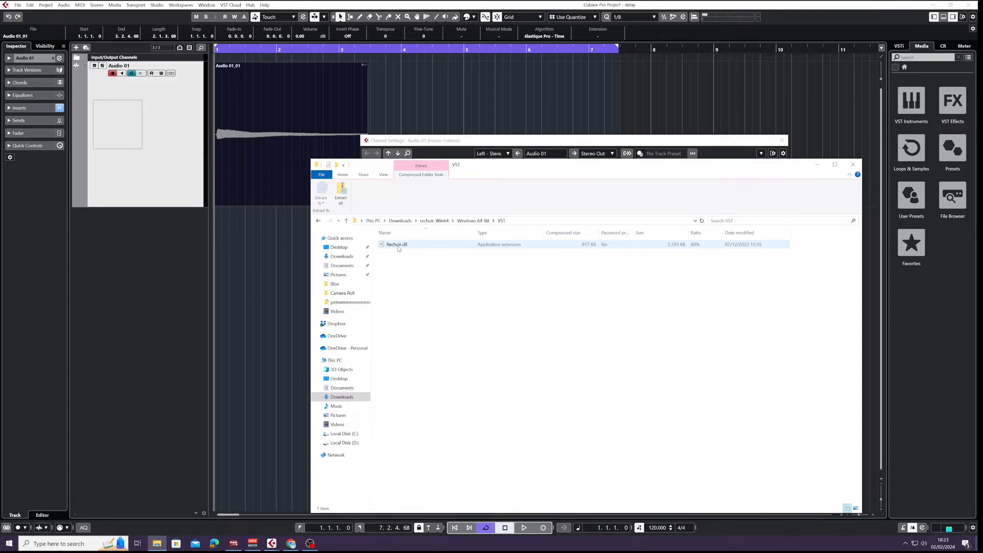
pyautogui.click(852, 164)
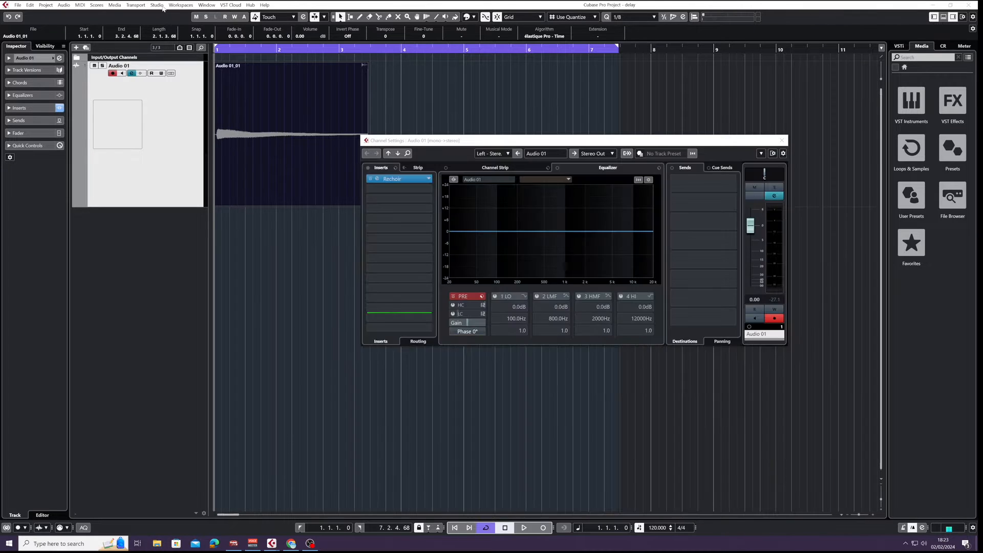
# Close the Audio 01 channel settings and review the VST 2 plug-in path settings in the VST Plug-in Manager.
pyautogui.click(782, 140)
pyautogui.click(157, 5)
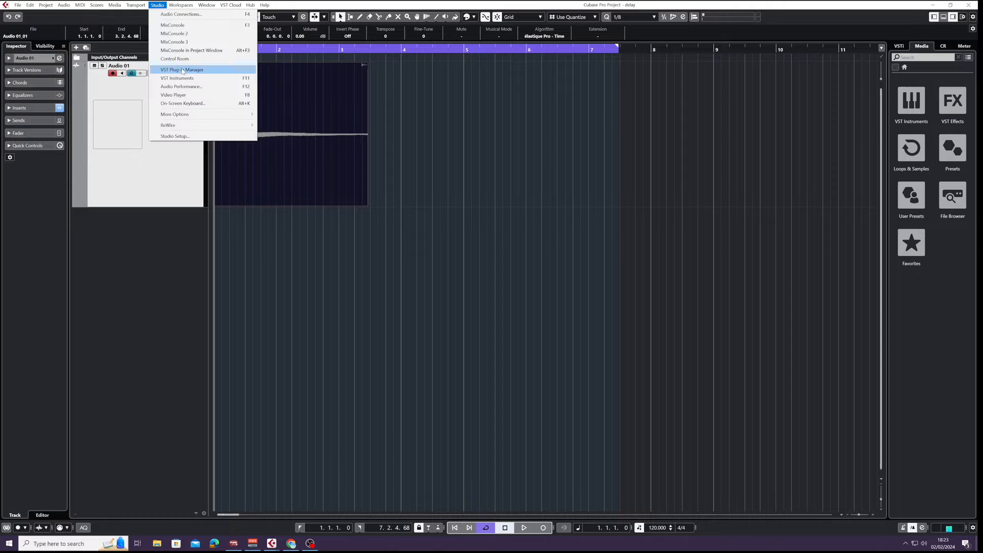
pyautogui.click(183, 71)
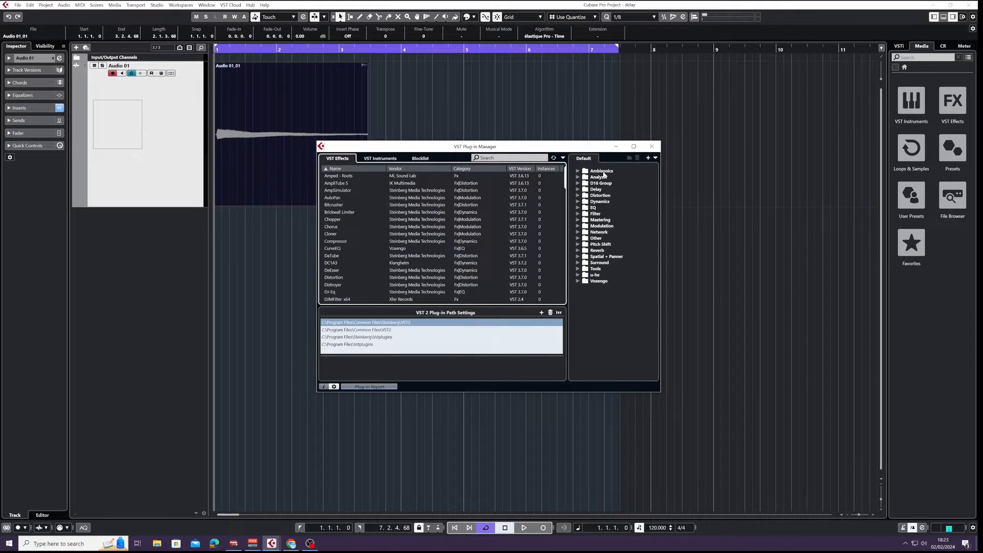
pyautogui.click(651, 146)
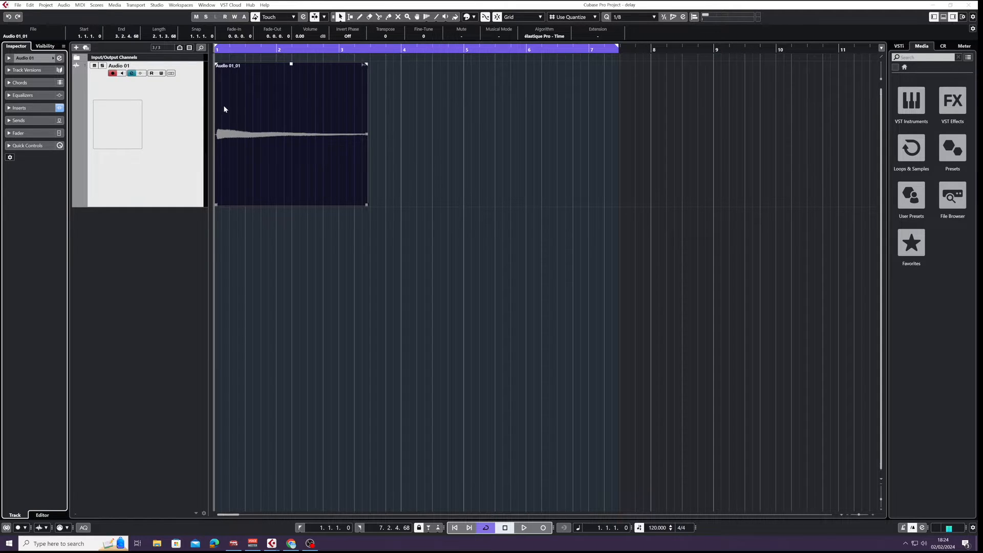
# Play the Audio 01 clip through Rechoir and raise the clip's volume to 5.39 dB.
pyautogui.press('space')
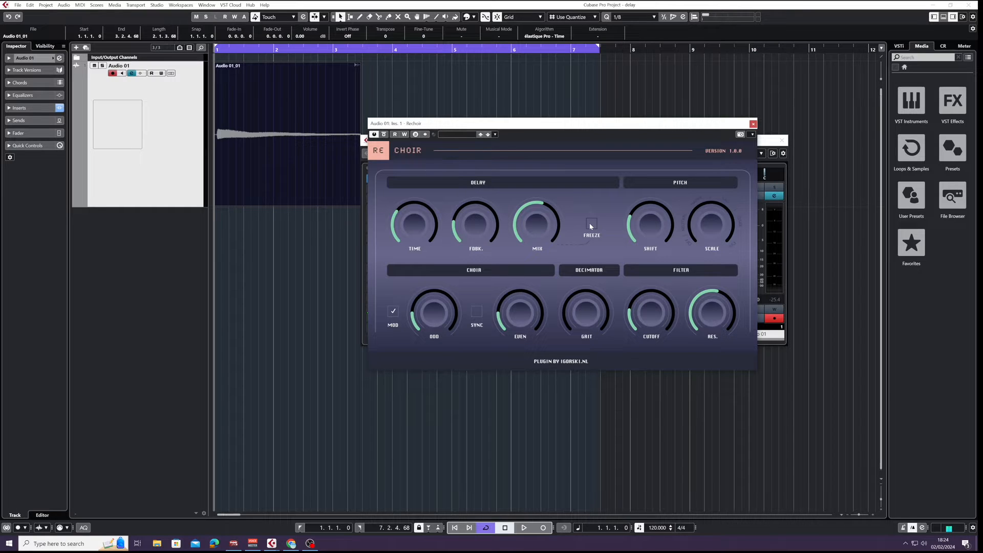
pyautogui.press('space')
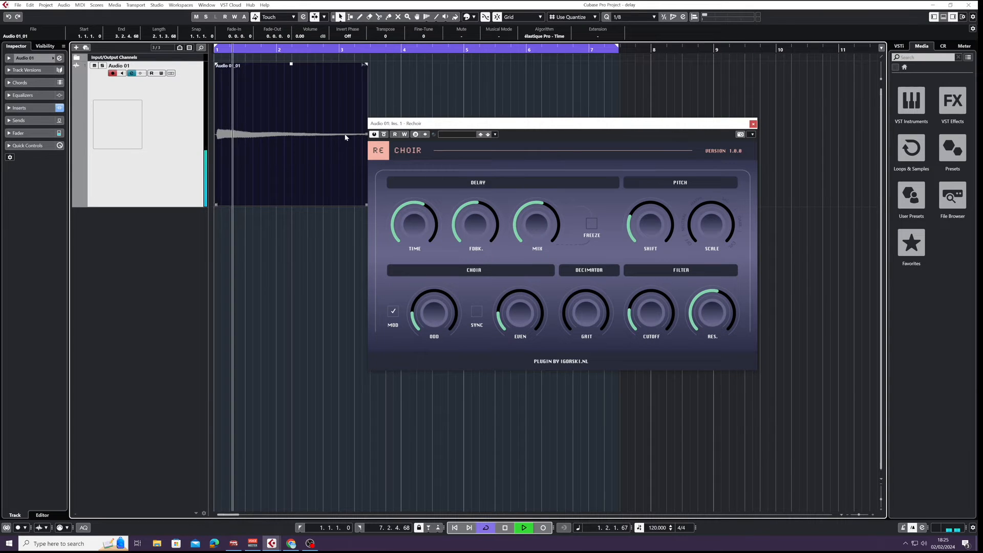
pyautogui.moveTo(291, 64); pyautogui.dragTo(291, 7)
pyautogui.press('space')
pyautogui.moveTo(291, 64); pyautogui.dragTo(291, 6)
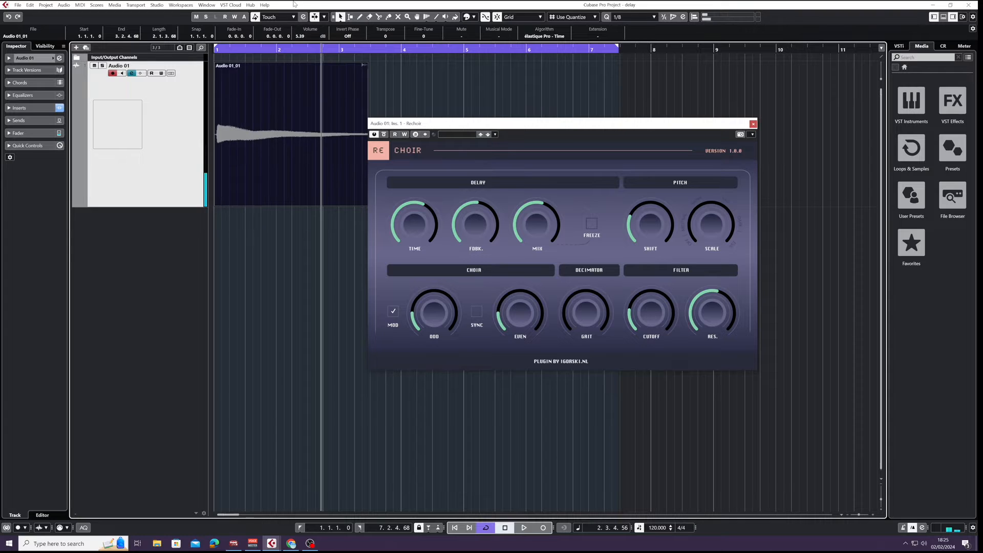
# Enable Freeze in Rechoir's Delay section and audition the clip from the start of the project.
pyautogui.press('KP_Decimal')
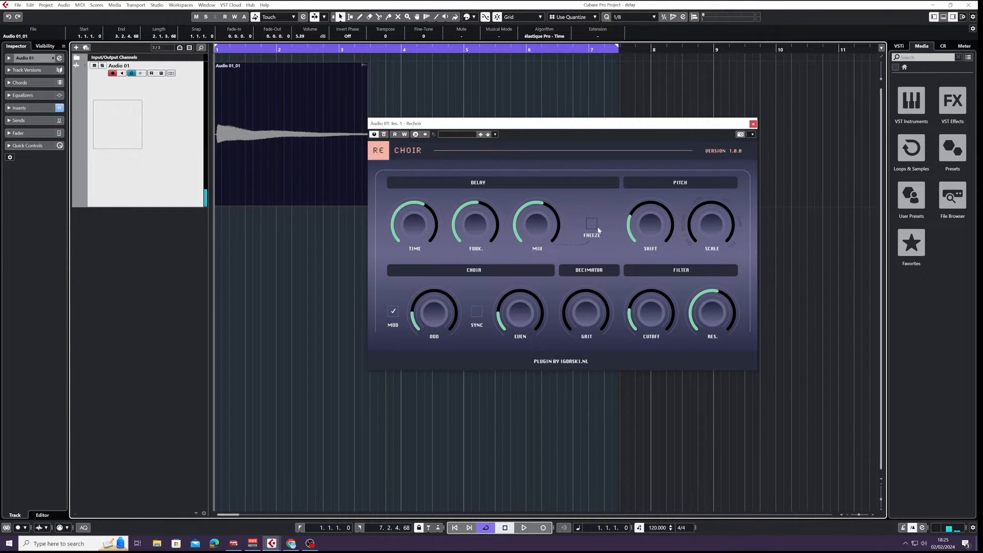
pyautogui.click(591, 227)
pyautogui.press('space')
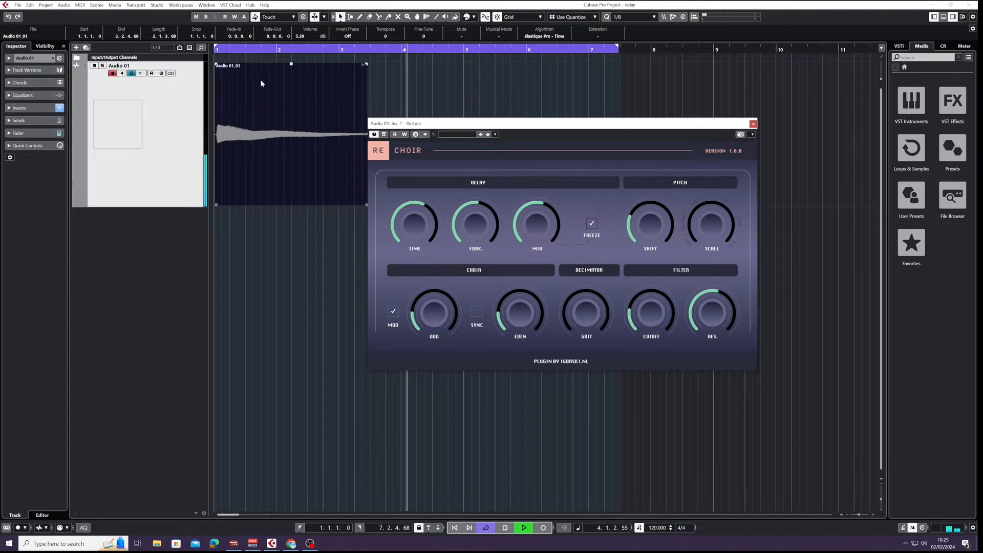
pyautogui.press('space')
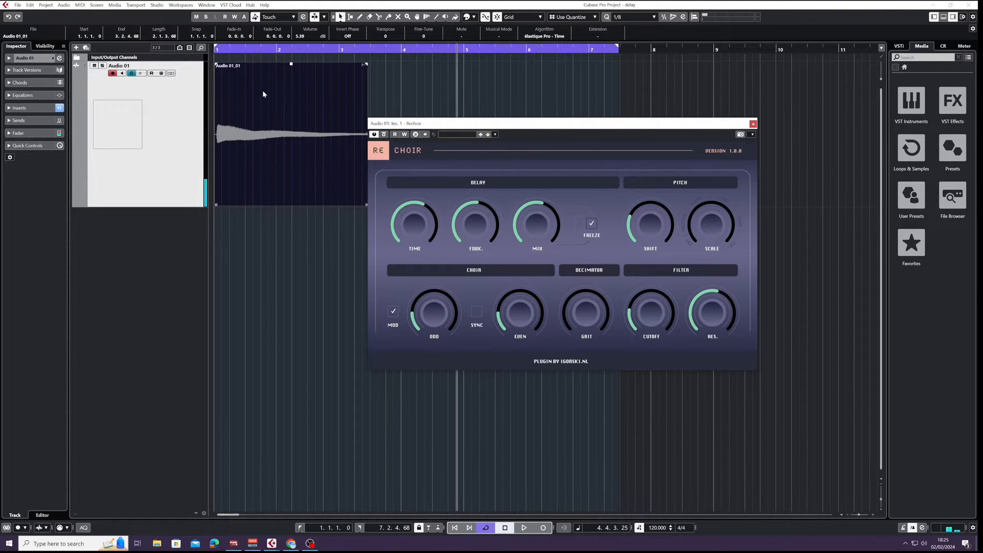
# Raise Rechoir's pitch Shift and Scale to just past halfway while playing the clip from the start.
pyautogui.moveTo(631, 213); pyautogui.dragTo(637, 206)
pyautogui.click(219, 49)
pyautogui.press('space')
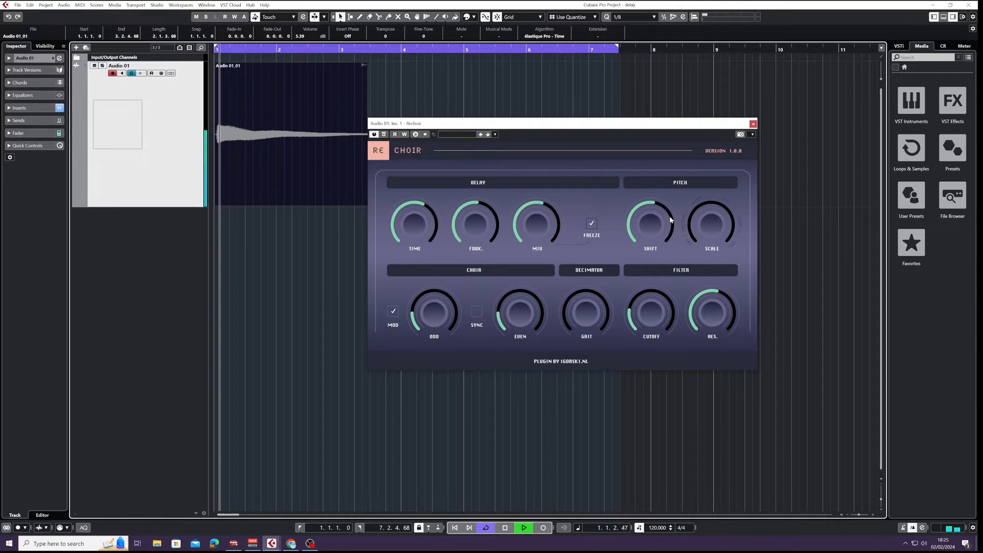
pyautogui.moveTo(693, 230); pyautogui.dragTo(705, 195)
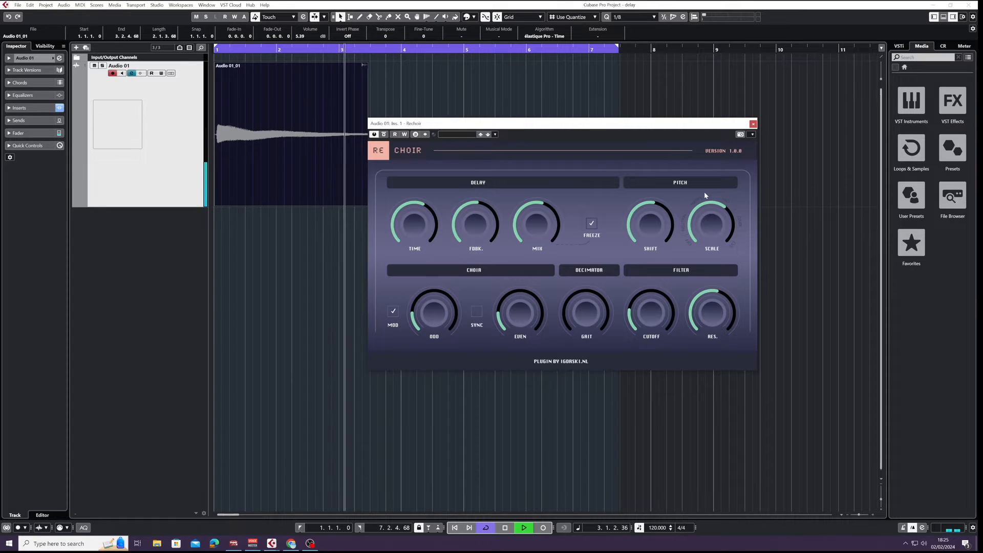
pyautogui.press('space')
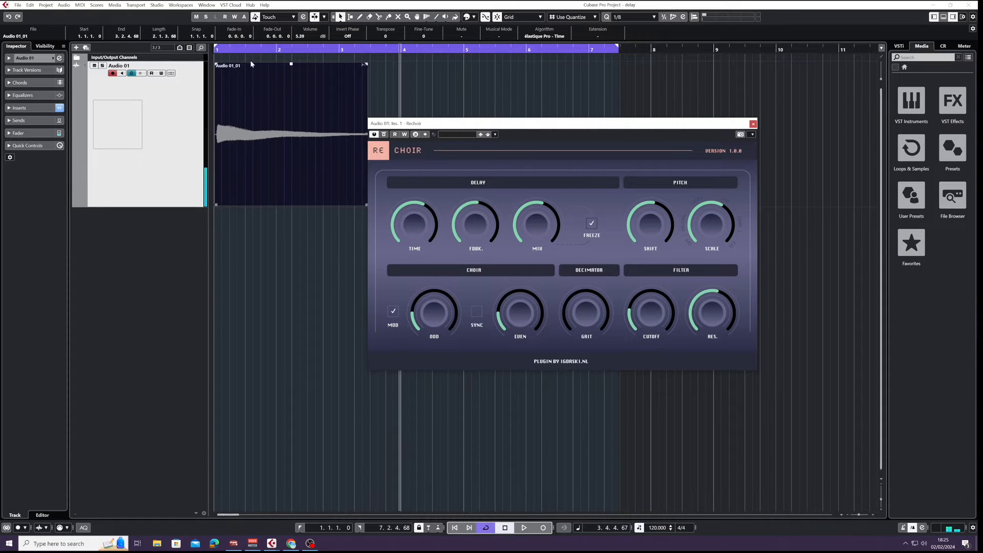
# Turn Rechoir's delay Time down to a low setting while playing the clip from the start, and stop playback.
pyautogui.click(214, 48)
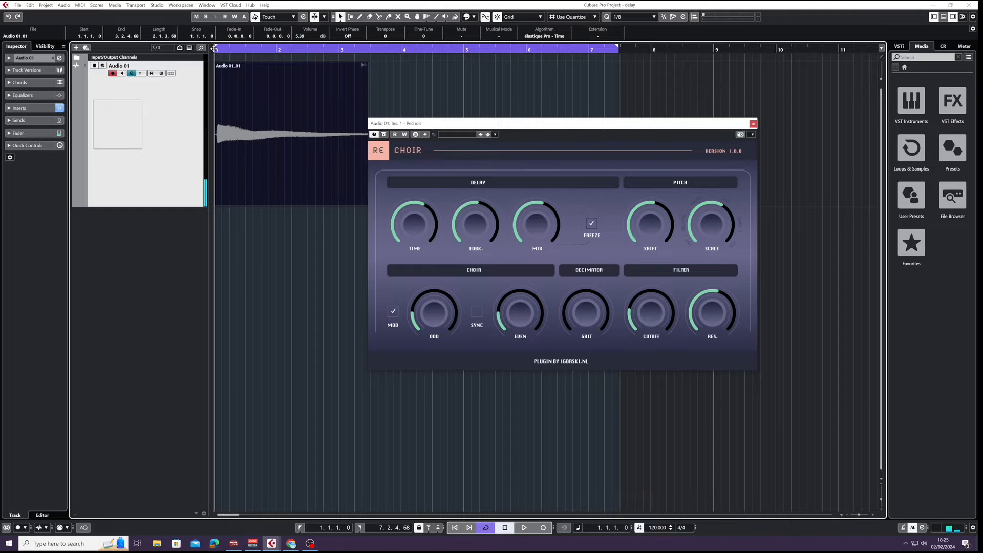
pyautogui.press('space')
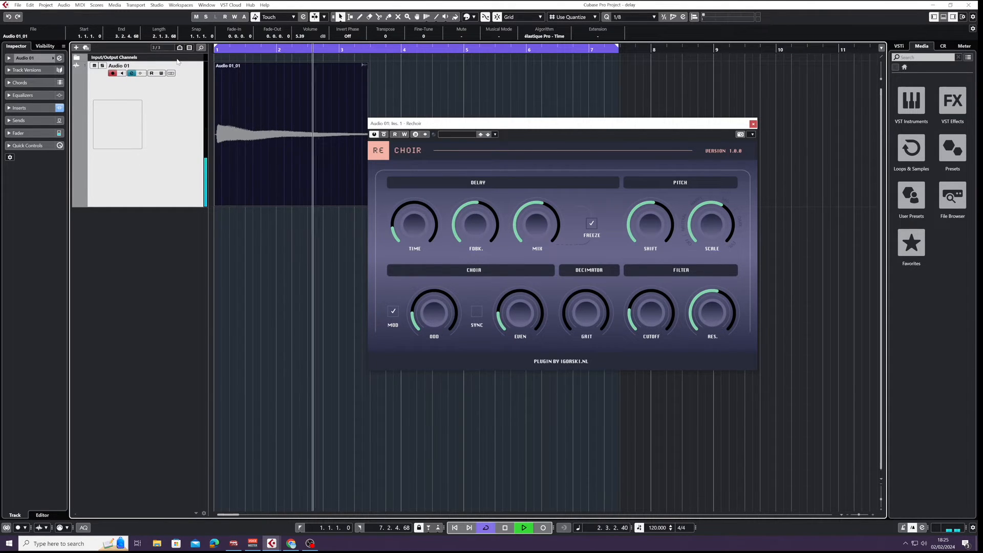
pyautogui.click(224, 75)
pyautogui.press('space')
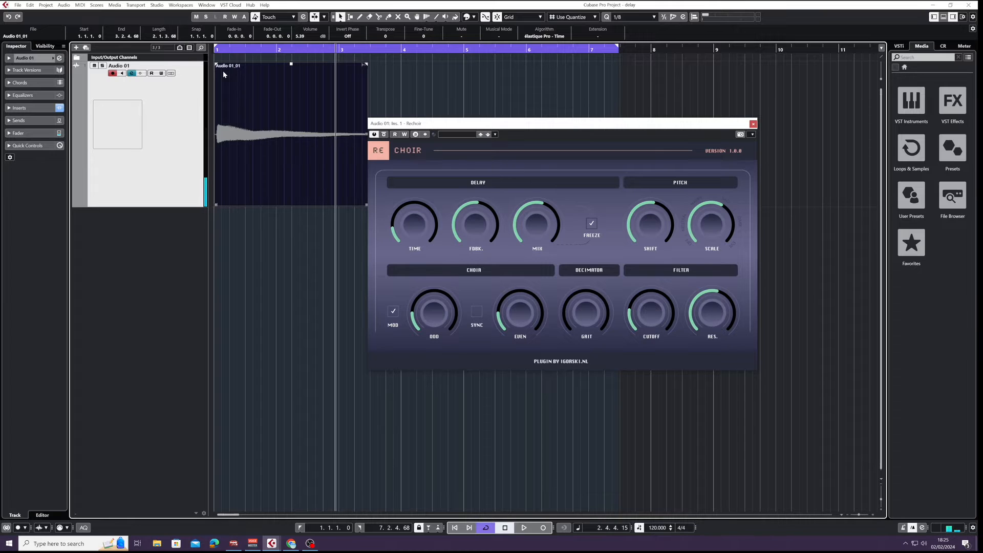
# Turn Rechoir's pitch Scale and Shift fully down.
pyautogui.moveTo(709, 209); pyautogui.dragTo(685, 256)
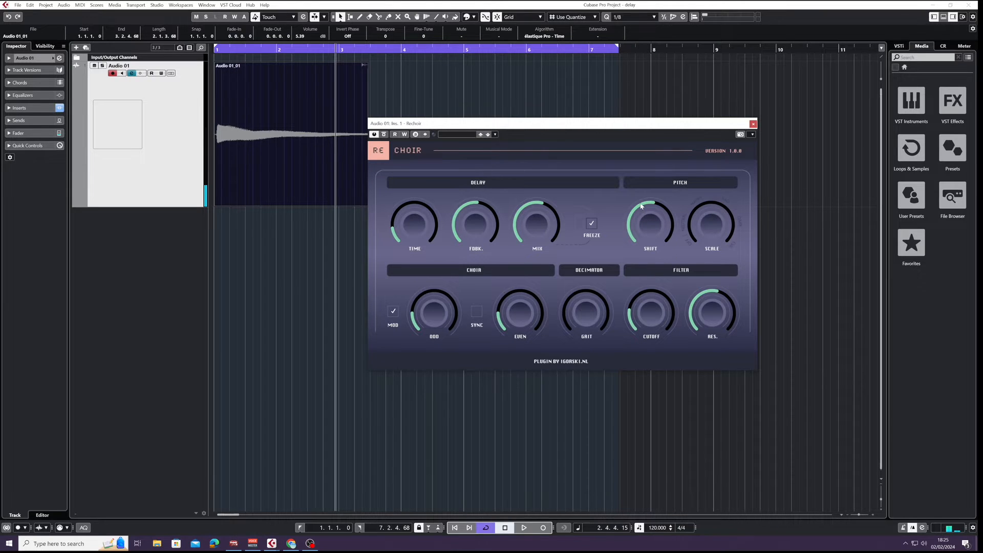
pyautogui.moveTo(641, 206); pyautogui.dragTo(630, 242)
# Enable Sync in the Choir section and raise the Odd and Even rates past halfway while playing the clip from the start.
pyautogui.moveTo(412, 306); pyautogui.dragTo(420, 299)
pyautogui.click(264, 50)
pyautogui.press('KP_Decimal')
pyautogui.press('space')
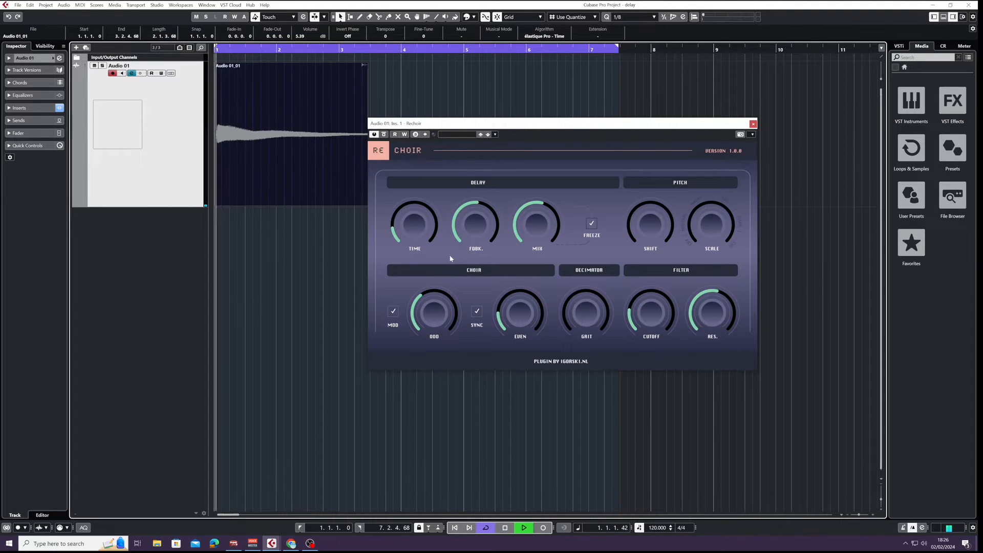
pyautogui.moveTo(507, 299); pyautogui.dragTo(518, 279)
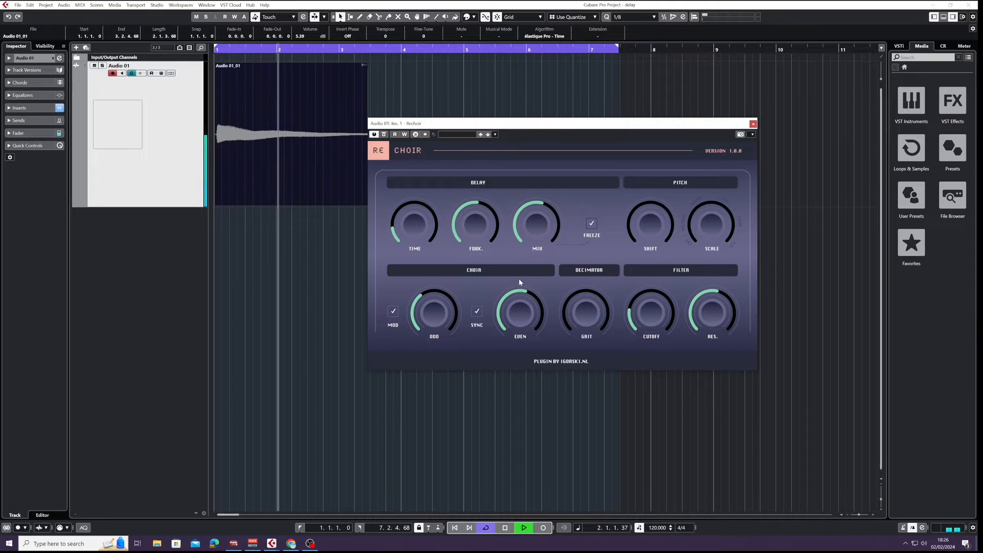
pyautogui.moveTo(422, 296); pyautogui.dragTo(434, 290)
pyautogui.press('space')
# Audition the Decimator's Grit at a high amount, reduce it to about a third, and adjust the filter Cutoff.
pyautogui.moveTo(584, 298)
pyautogui.mouseDown()
pyautogui.moveTo(602, 278)
pyautogui.moveTo(576, 307)
pyautogui.moveTo(569, 285)
pyautogui.mouseUp()
pyautogui.press('space')
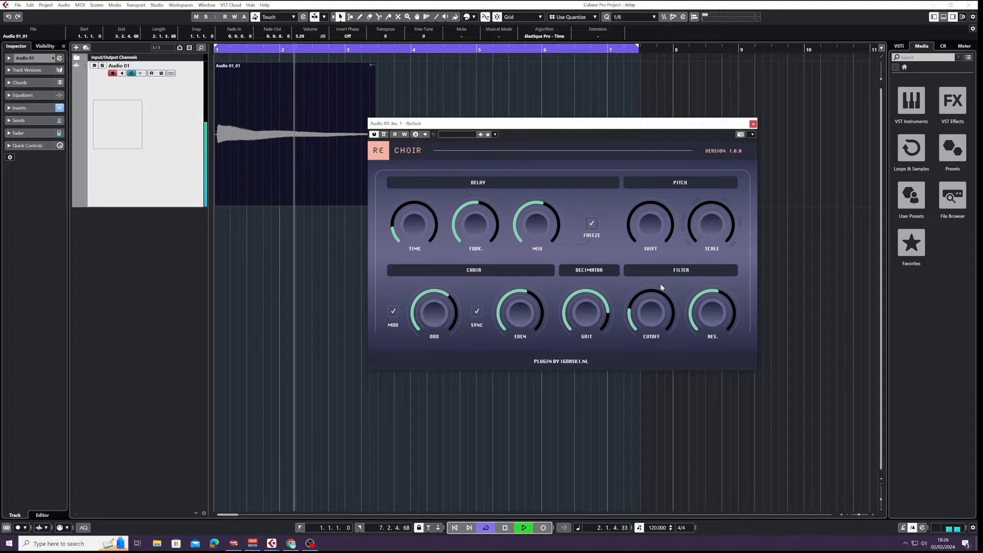
pyautogui.moveTo(567, 296); pyautogui.dragTo(570, 314)
pyautogui.press('space')
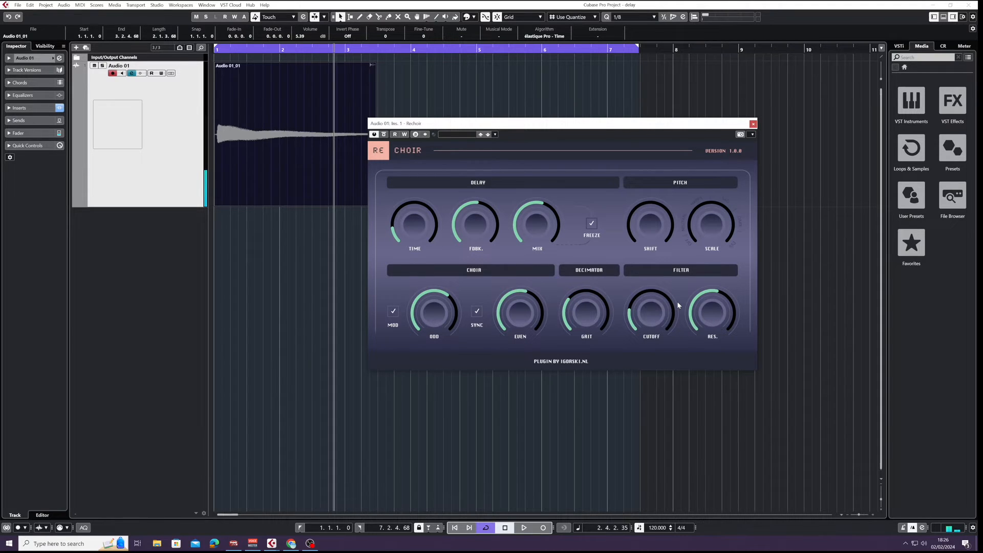
pyautogui.moveTo(635, 312); pyautogui.dragTo(698, 309)
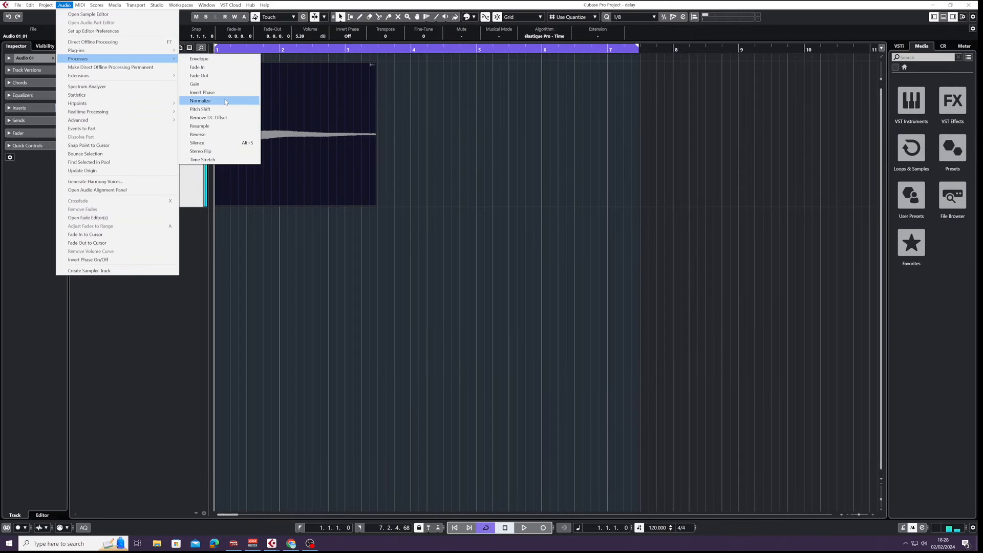
# Reverse the Audio 01_01 clip with offline processing and play it from the start.
pyautogui.click(229, 136)
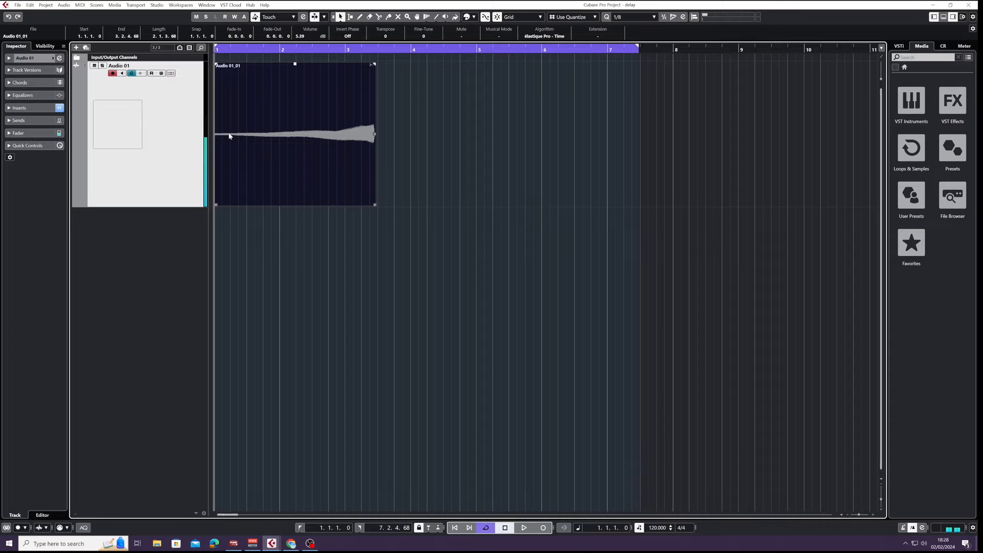
pyautogui.press('space')
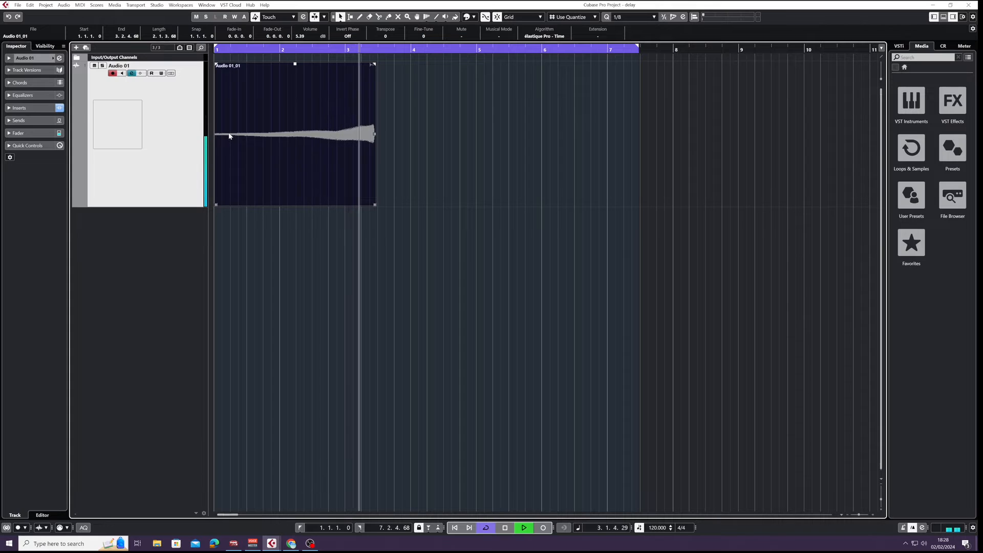
pyautogui.press('space')
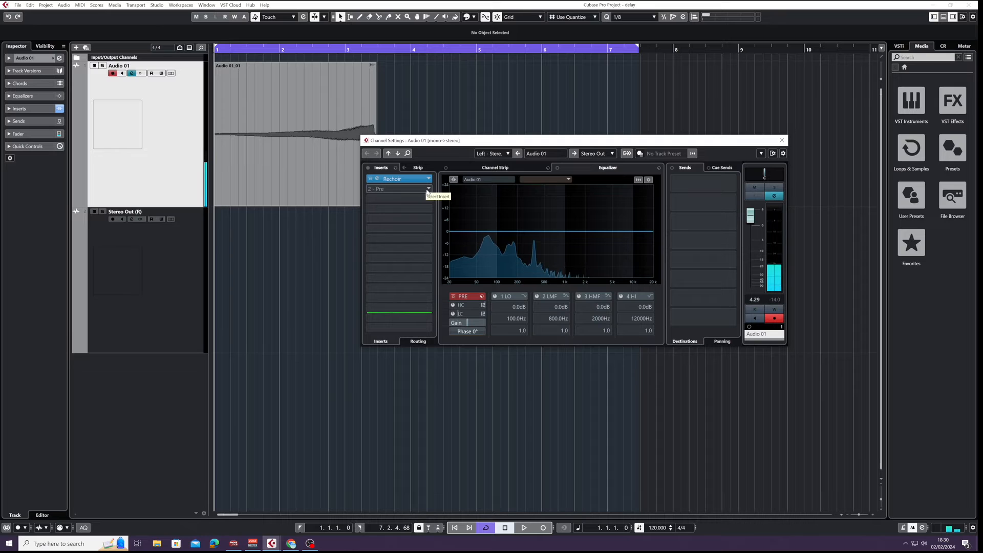
# Load the Chopper modulation effect in the second insert slot of the Audio 01 track, after Rechoir.
pyautogui.click(428, 190)
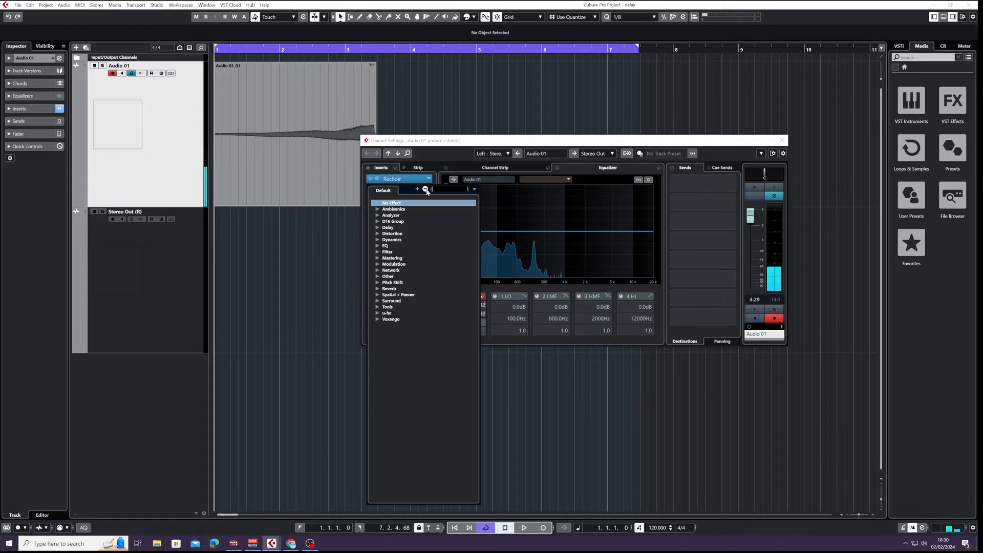
pyautogui.click(377, 263)
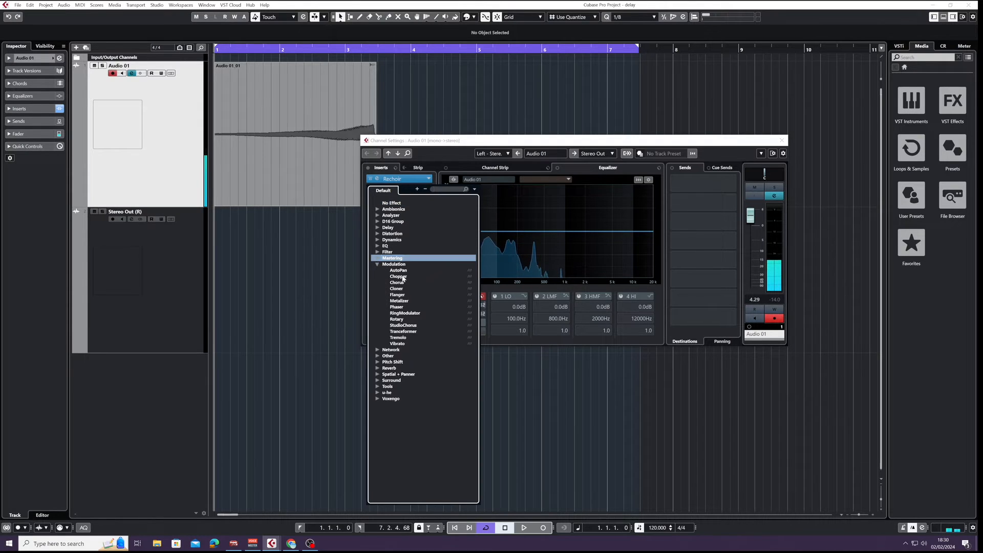
pyautogui.click(391, 276)
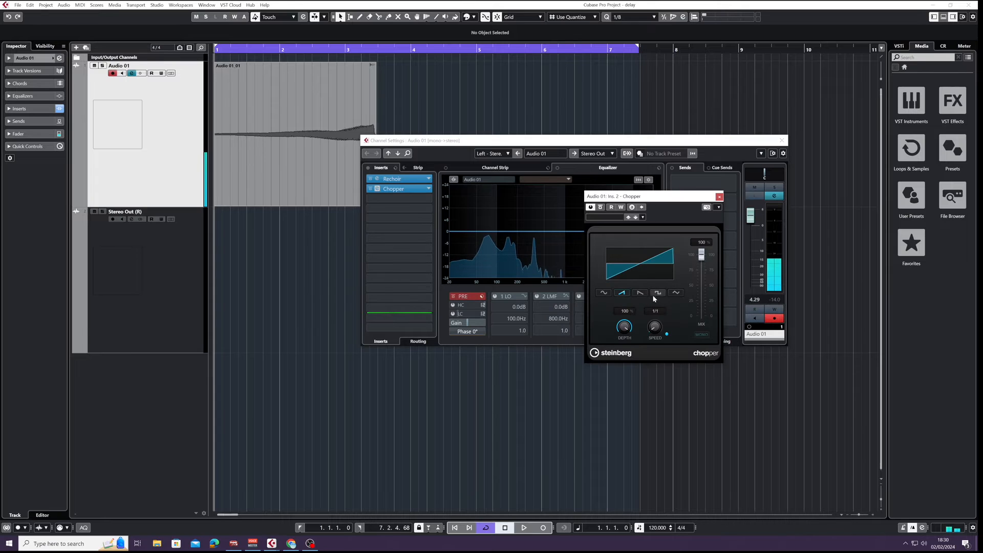
# Set Chopper to a square waveform at 1/8 speed with the mix just under half, and play the reversed clip.
pyautogui.click(657, 293)
pyautogui.moveTo(653, 331); pyautogui.dragTo(654, 326)
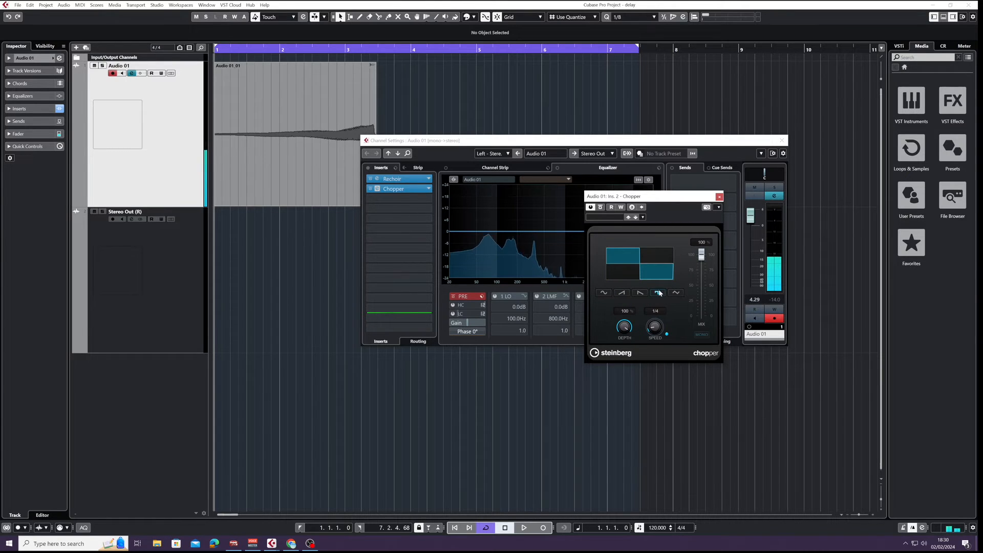
pyautogui.moveTo(653, 329); pyautogui.dragTo(653, 324)
pyautogui.moveTo(703, 256); pyautogui.dragTo(704, 289)
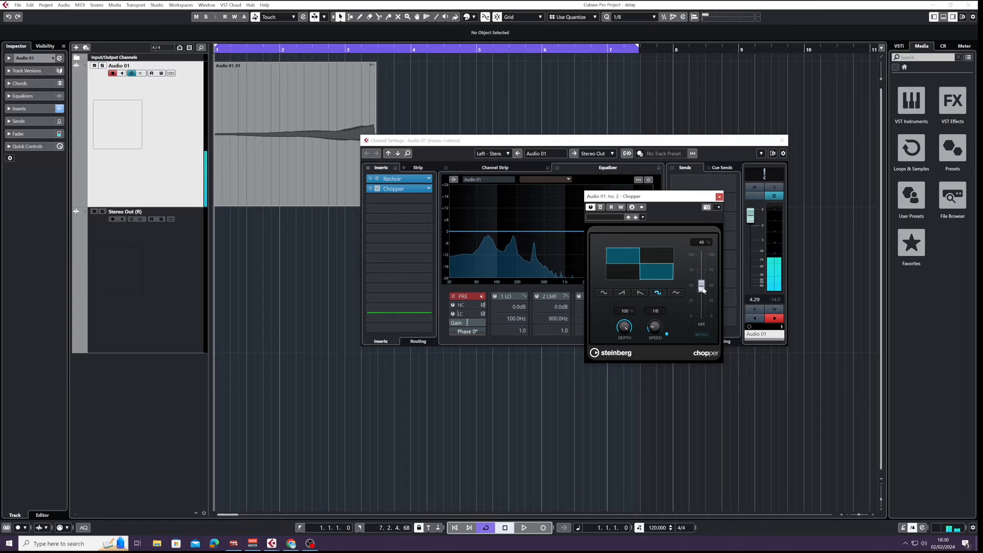
pyautogui.click(781, 140)
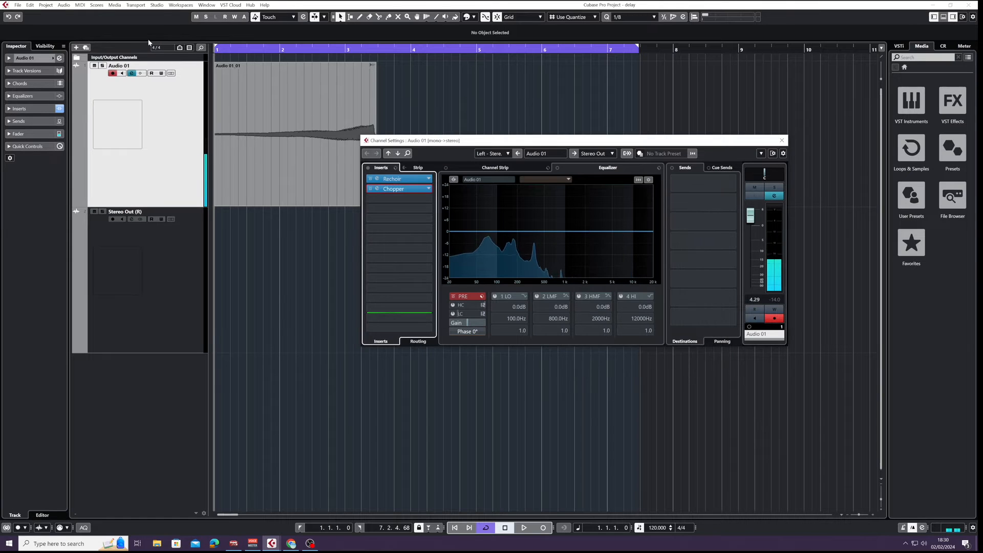
pyautogui.click(782, 140)
pyautogui.press('space')
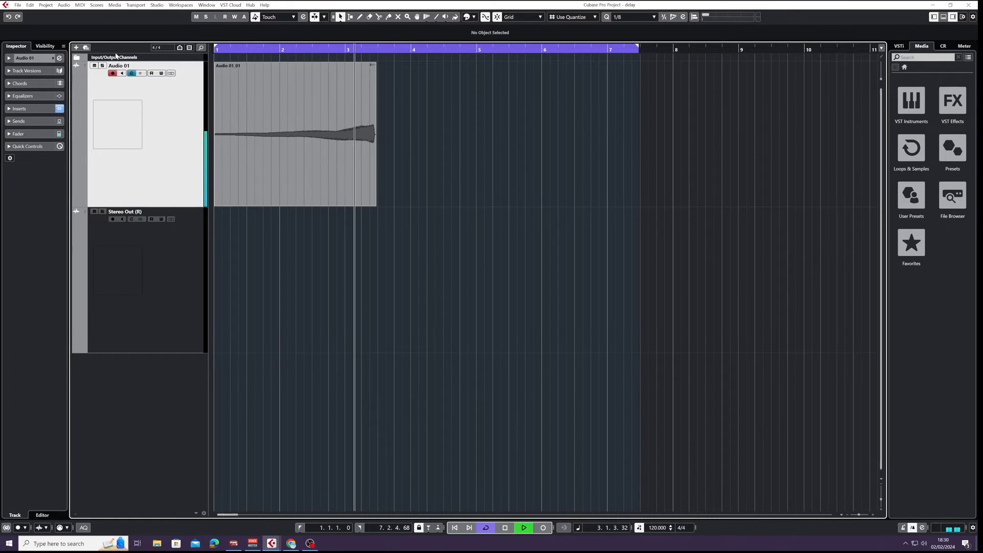
pyautogui.press('space')
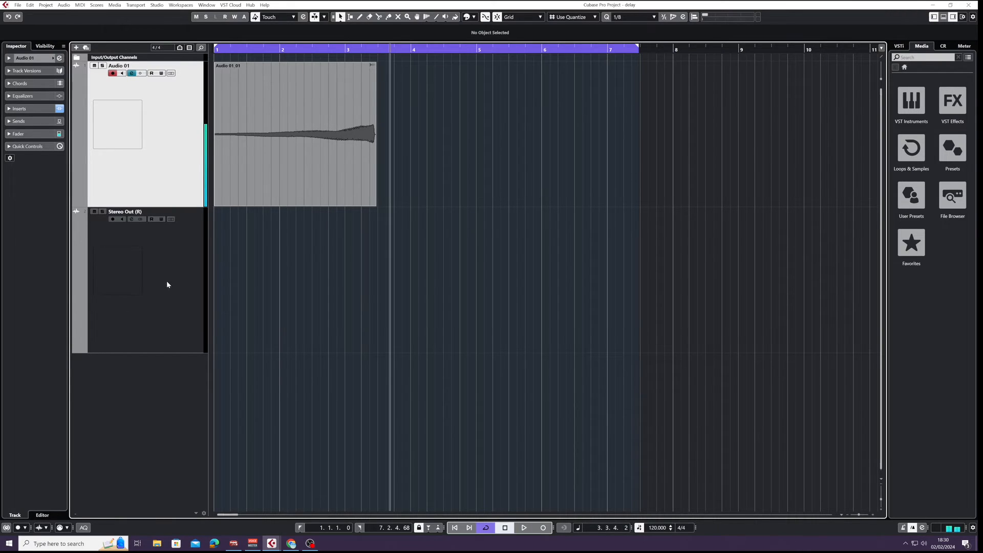
# Remove the Stereo Out (R) track below Audio 01.
pyautogui.click(170, 250)
pyautogui.rightClick(171, 251)
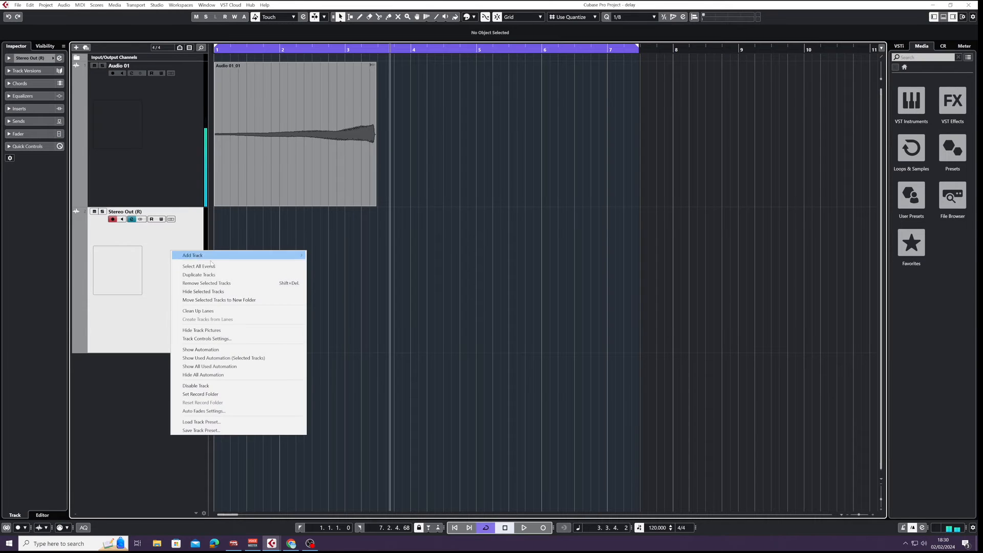
pyautogui.click(223, 281)
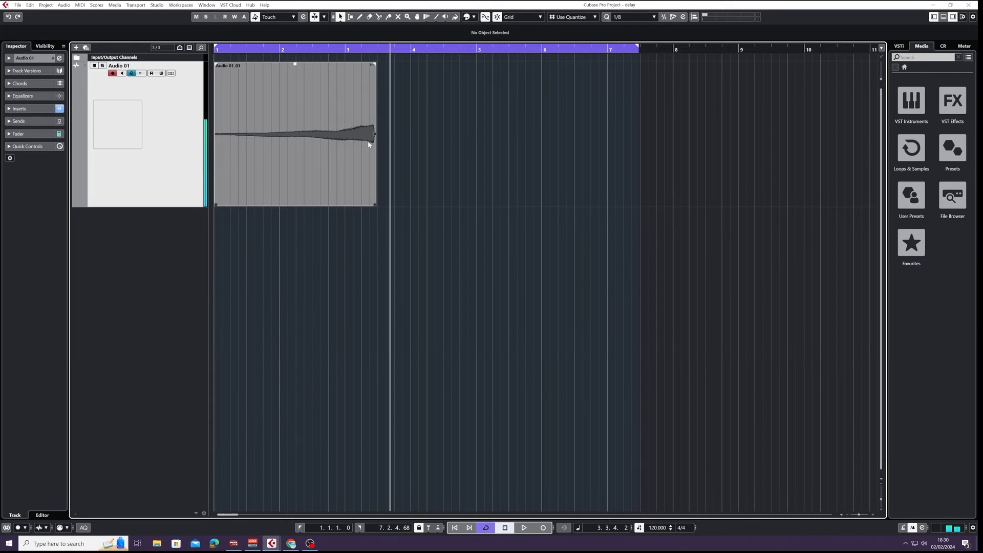
# Review the Render in Place settings, including processing mode and tail size, without rendering.
pyautogui.click(30, 5)
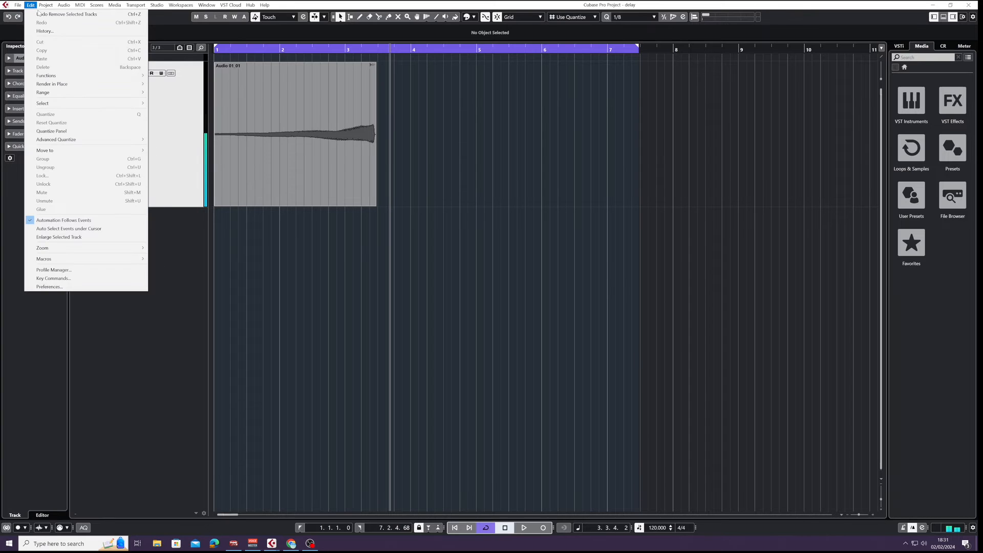
pyautogui.moveTo(100, 88)
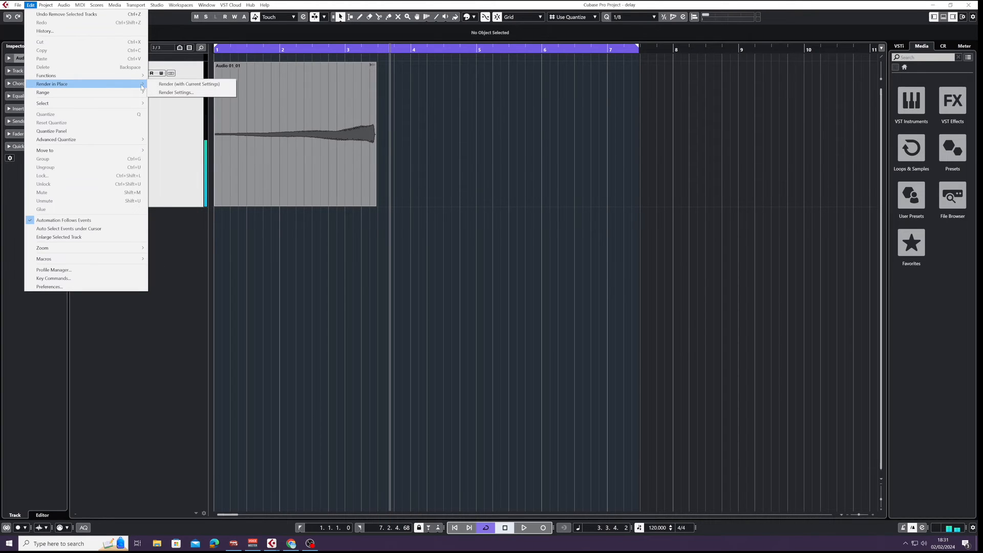
pyautogui.click(174, 92)
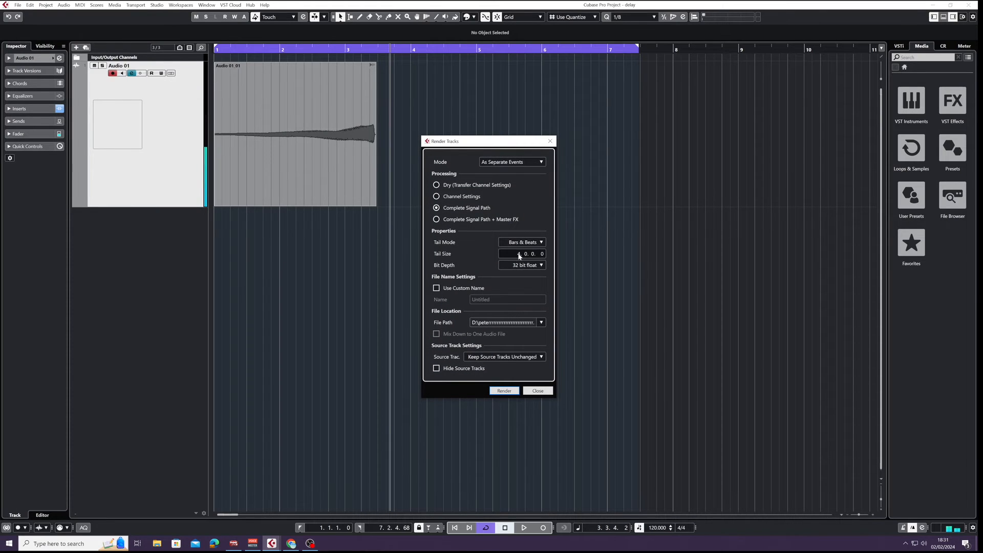
pyautogui.click(550, 141)
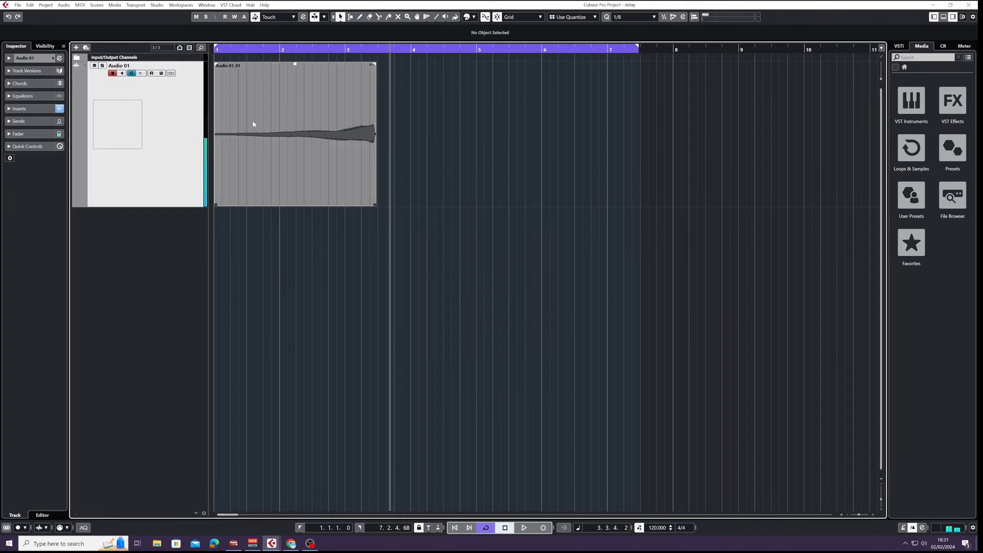
# Render the reversed Audio 01_01 clip in place with the current settings and play the result from the start.
pyautogui.click(220, 130)
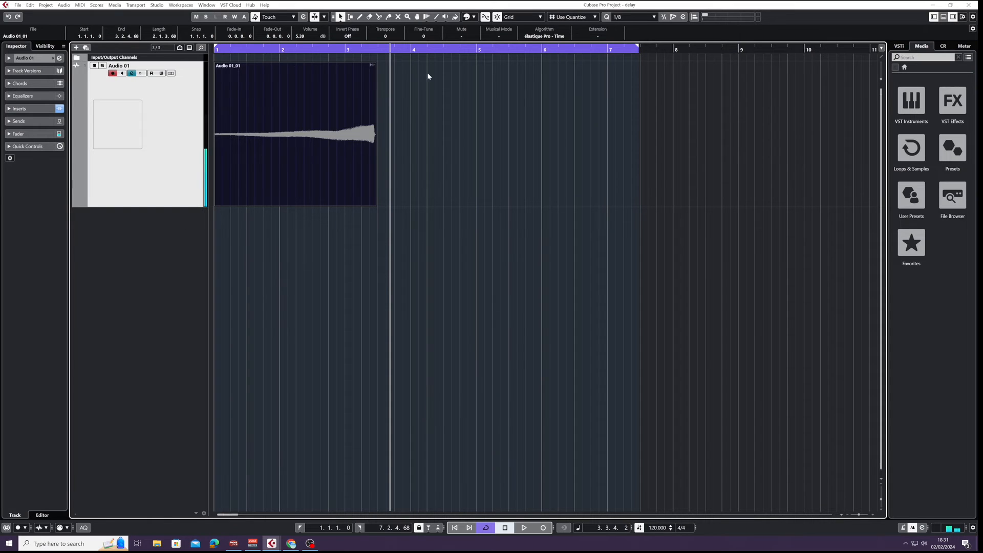
pyautogui.click(32, 6)
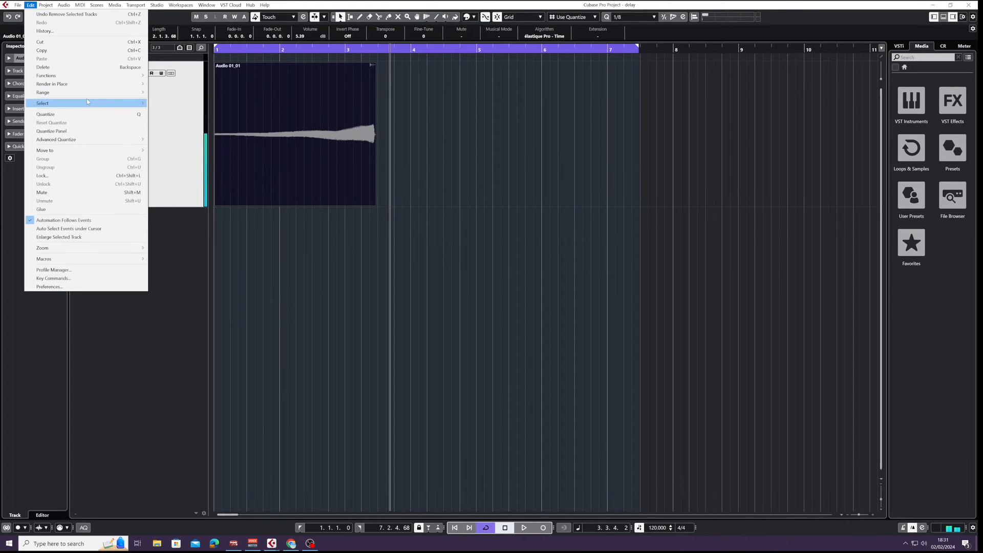
pyautogui.moveTo(97, 84)
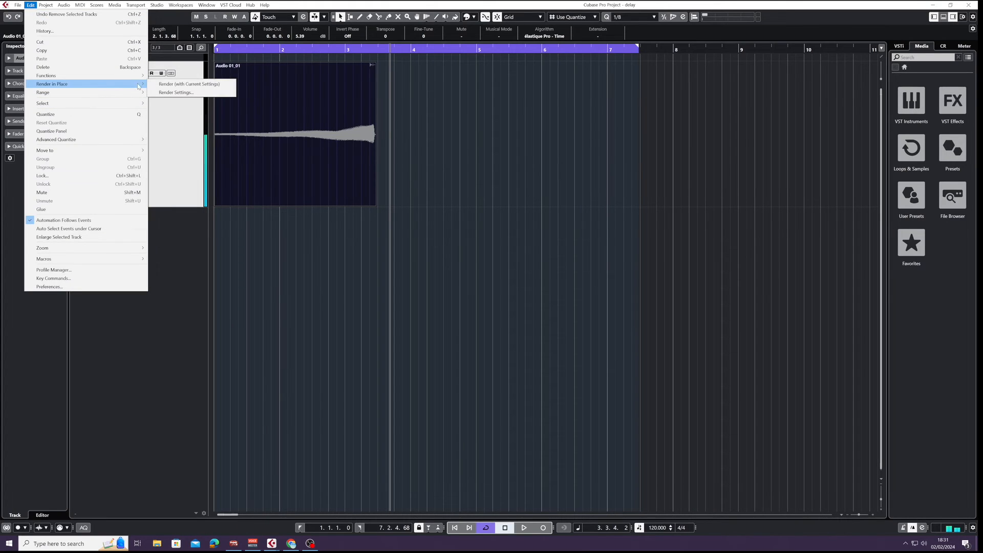
pyautogui.click(170, 85)
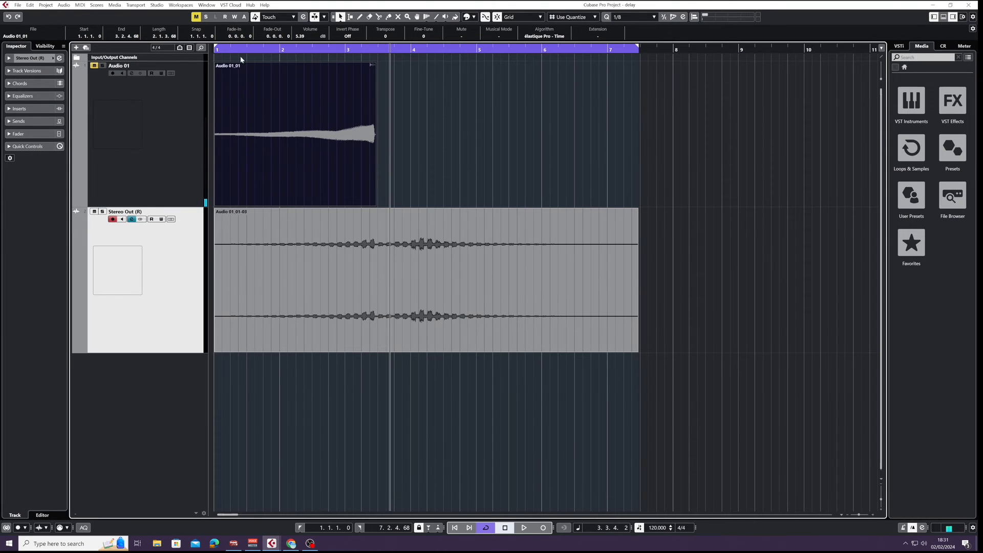
pyautogui.moveTo(249, 50); pyautogui.dragTo(171, 52)
pyautogui.press('space')
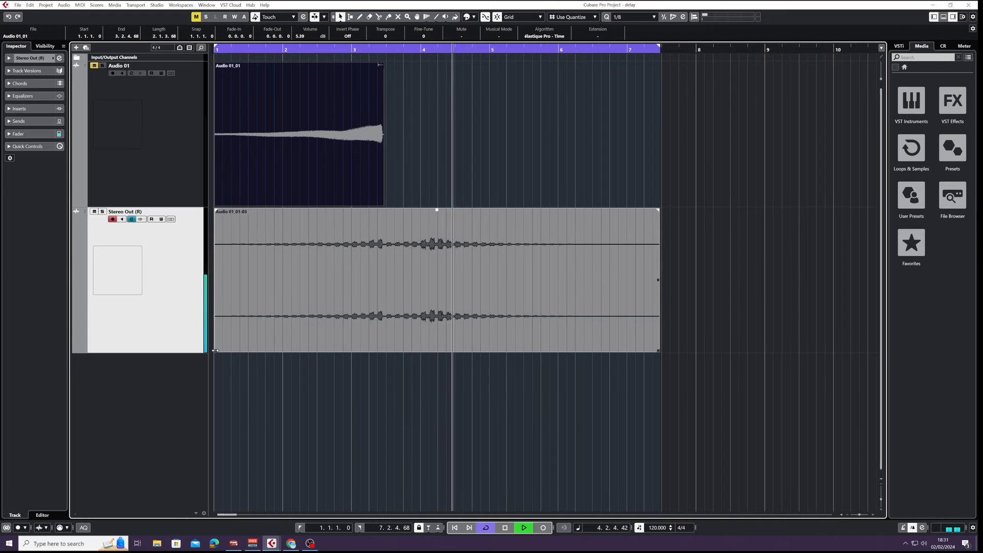
# Trim the rendered clip's start to about 3.2.4 and move the remaining part to bar 1.
pyautogui.moveTo(214, 350); pyautogui.dragTo(387, 350)
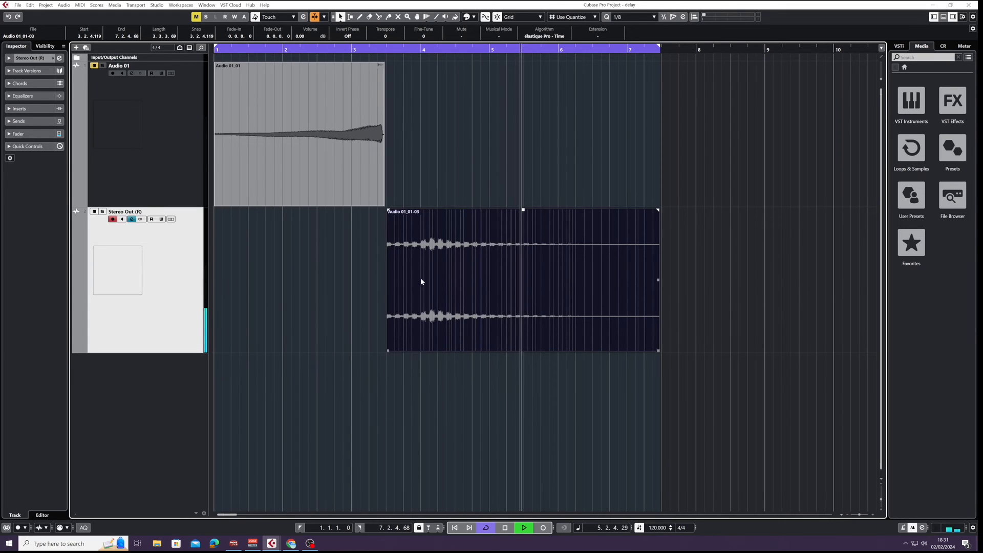
pyautogui.moveTo(421, 281); pyautogui.dragTo(249, 281)
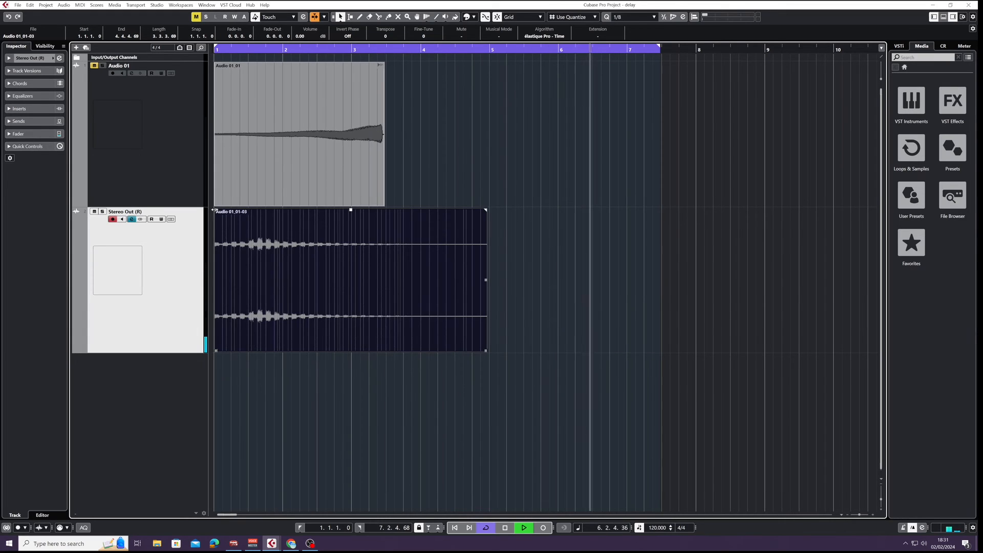
# Shape the rendered clip with a fade-in of about 2.5 beats, 6.74 dB volume and a fade-out of about two bars, and play it.
pyautogui.moveTo(214, 210); pyautogui.dragTo(260, 210)
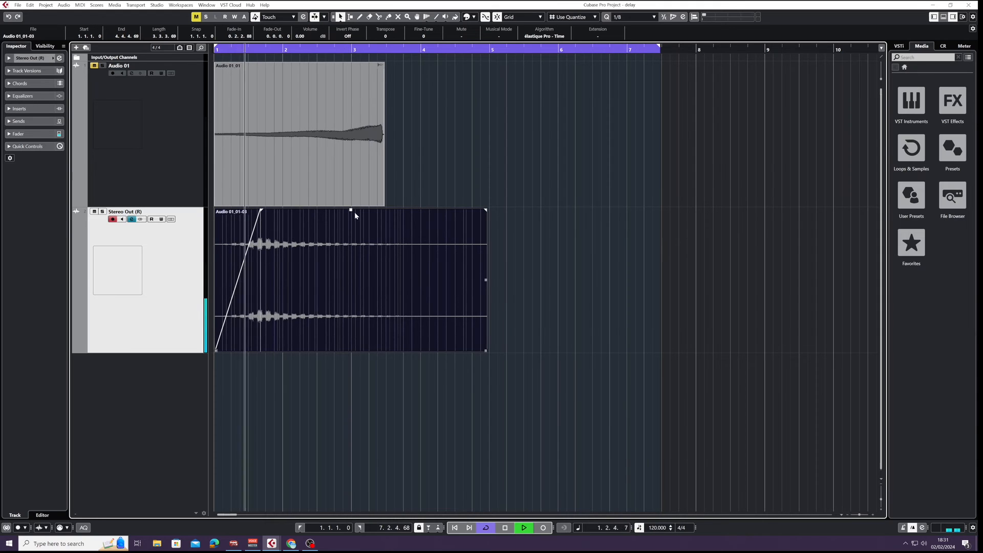
pyautogui.moveTo(351, 209); pyautogui.dragTo(347, 64)
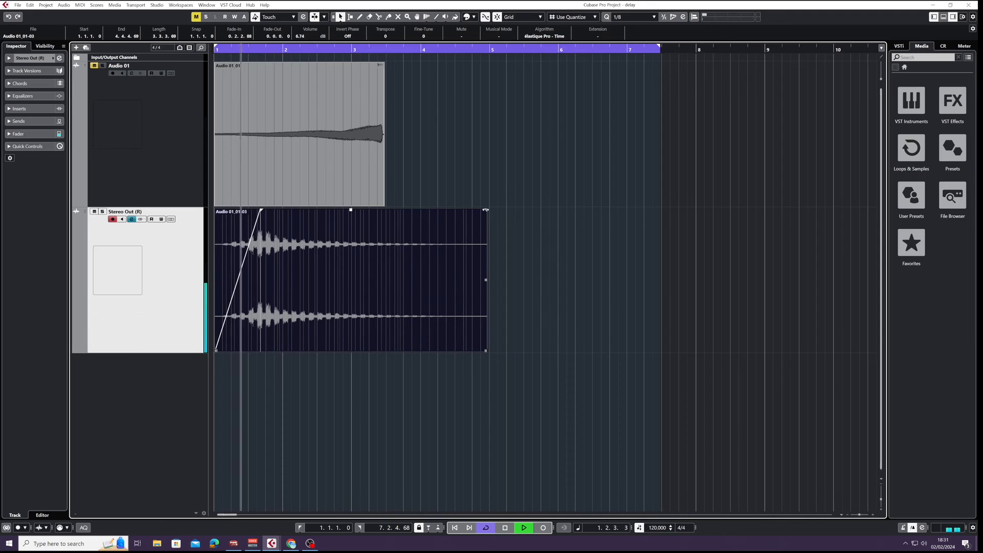
pyautogui.moveTo(485, 210); pyautogui.dragTo(331, 219)
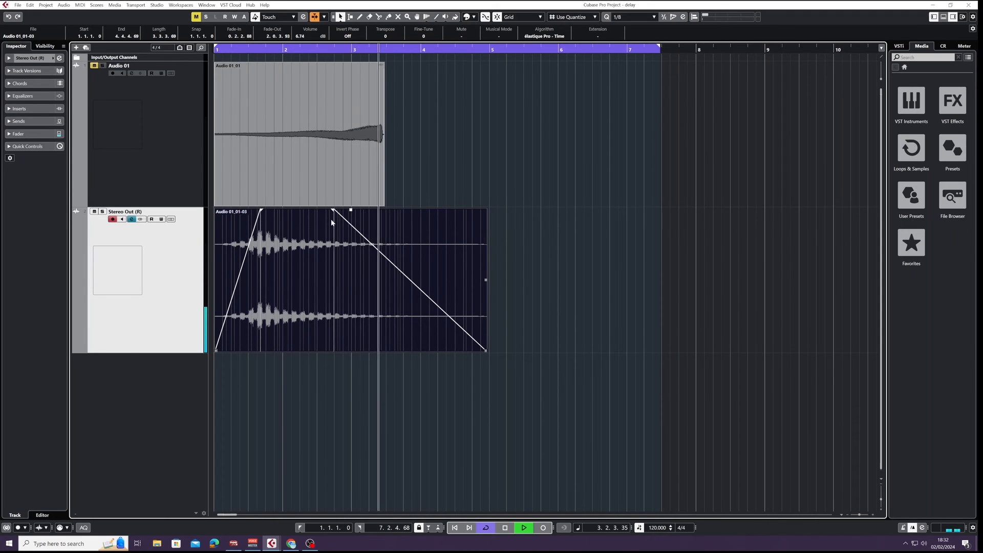
pyautogui.press('space')
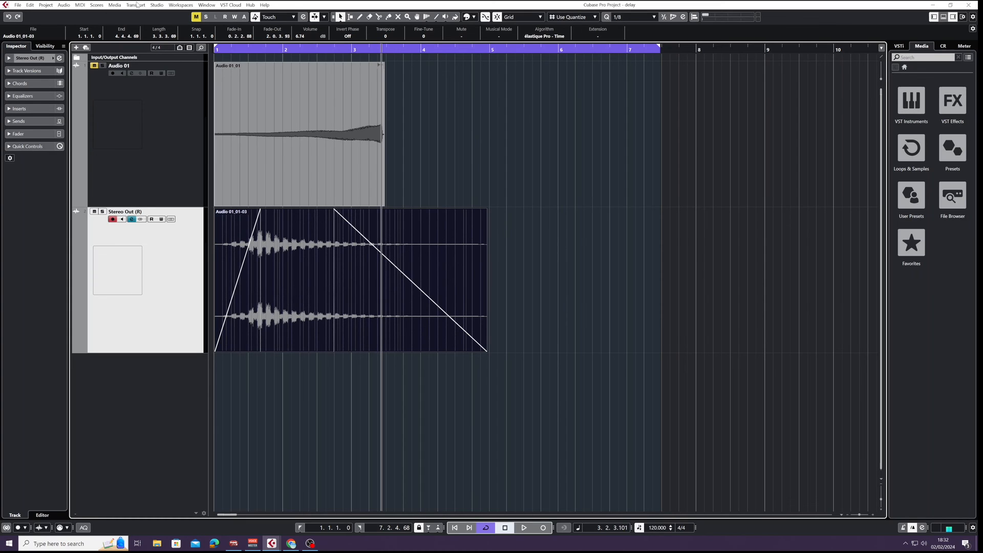
pyautogui.press('space')
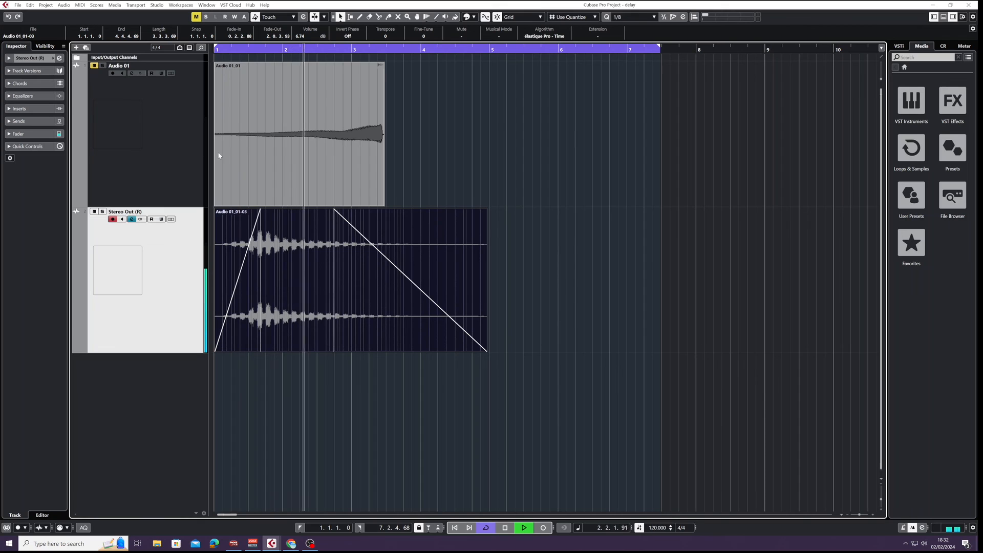
pyautogui.press('space')
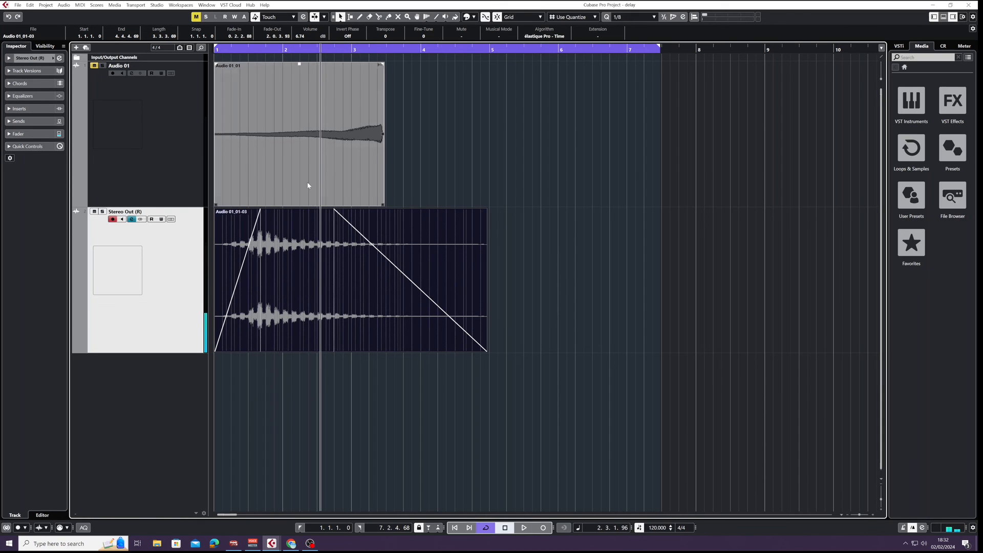
# Trim the rendered clip's start to about bar 2 and play from there.
pyautogui.moveTo(216, 351); pyautogui.dragTo(284, 347)
pyautogui.click(284, 60)
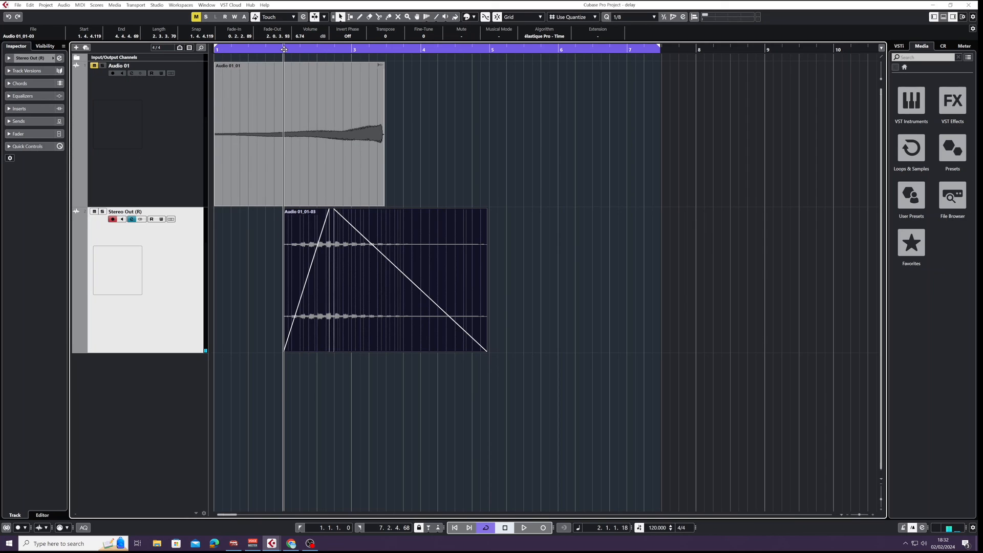
pyautogui.press('space')
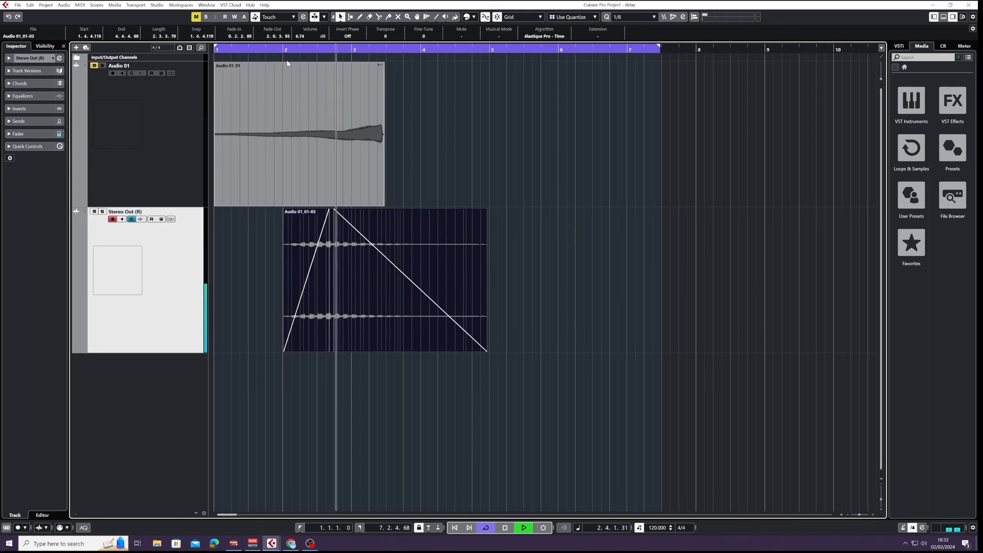
pyautogui.press('space')
# Show the Rechoir download page in Chrome again and return to the Cubase project.
pyautogui.moveTo(294, 547)
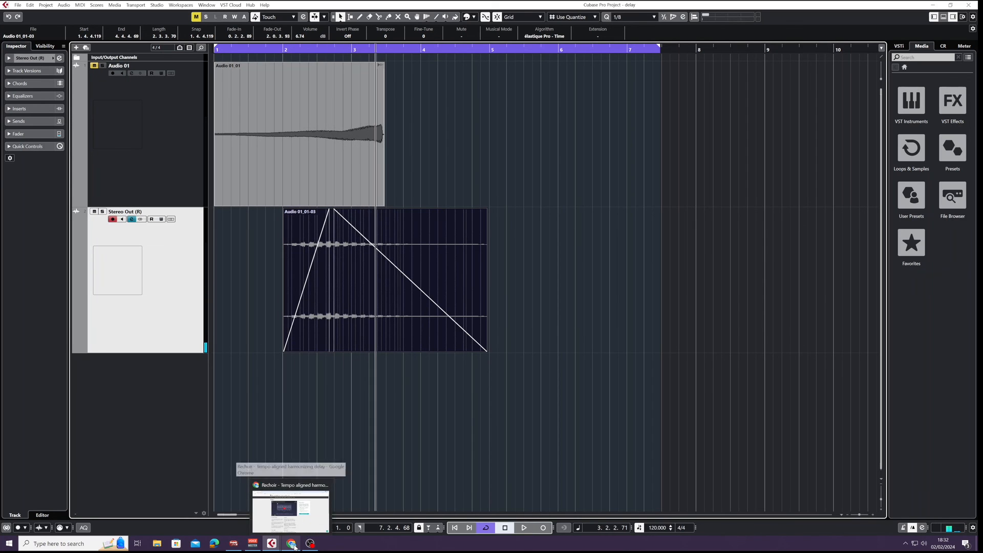
pyautogui.click(291, 510)
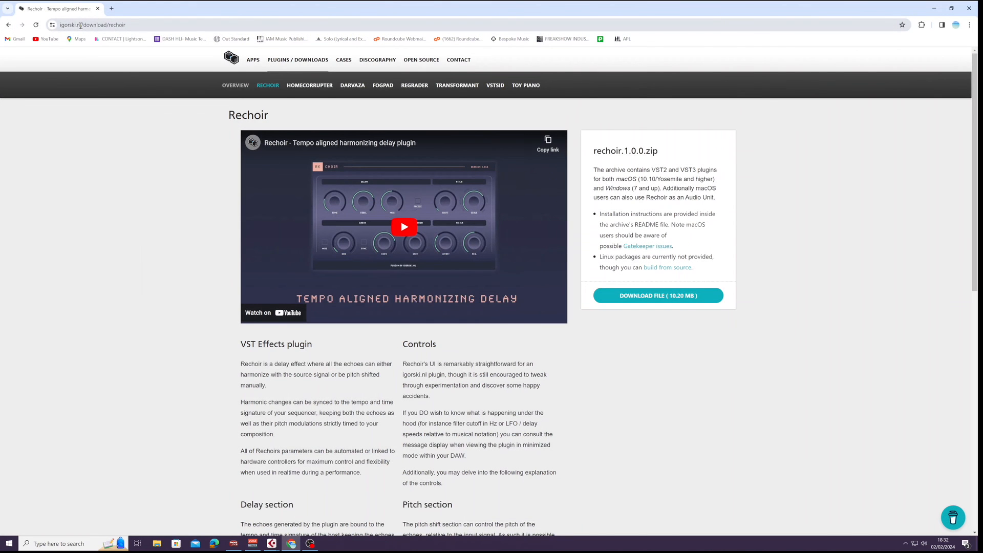
pyautogui.click(934, 8)
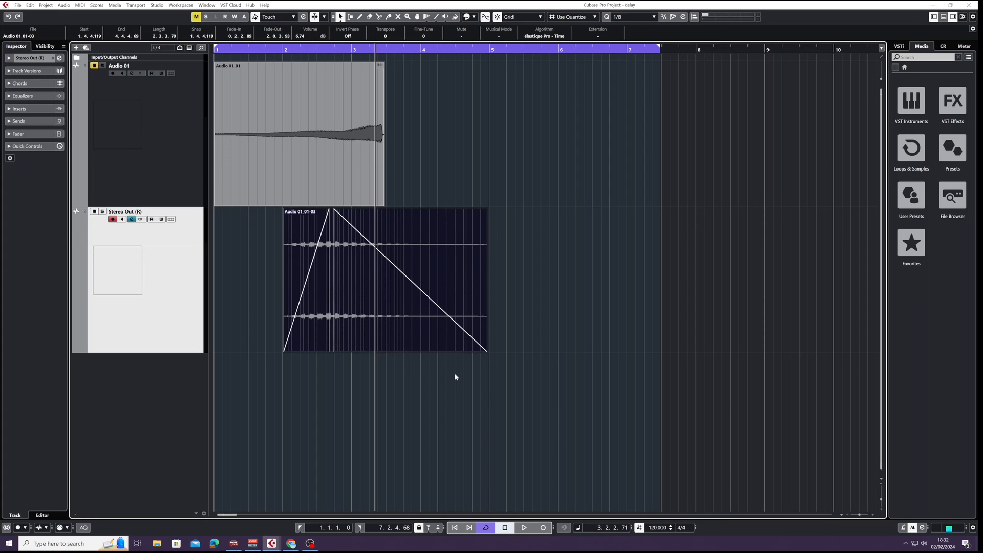
pyautogui.click(310, 542)
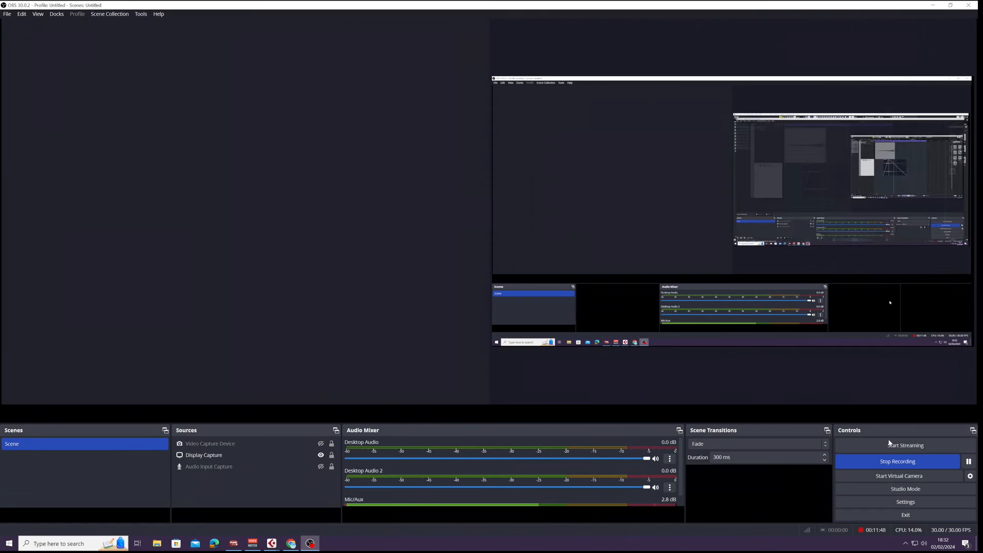